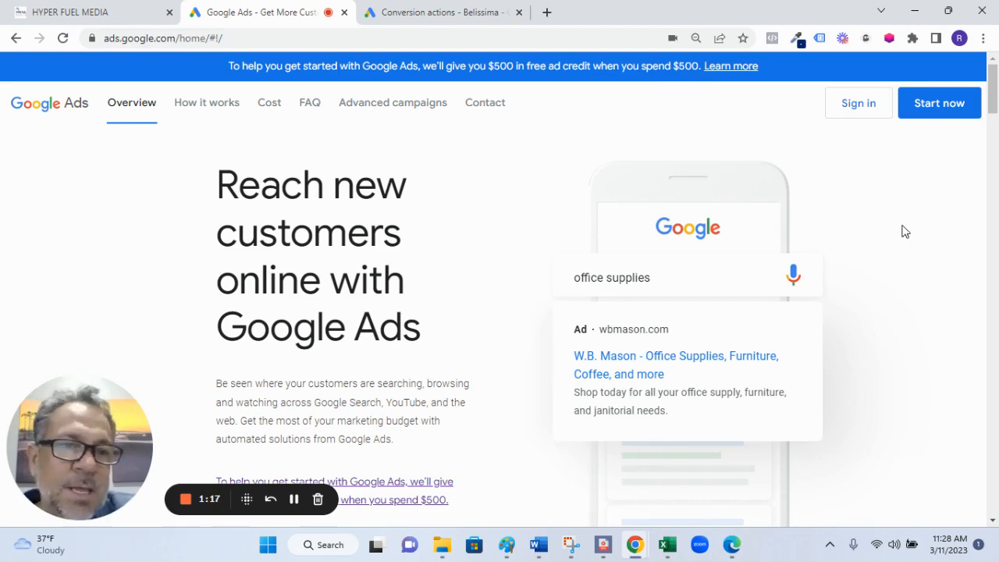
- Go to the conversions summary of the Google Ads account and start a new conversion action that tracks website actions
left_click(436, 15)
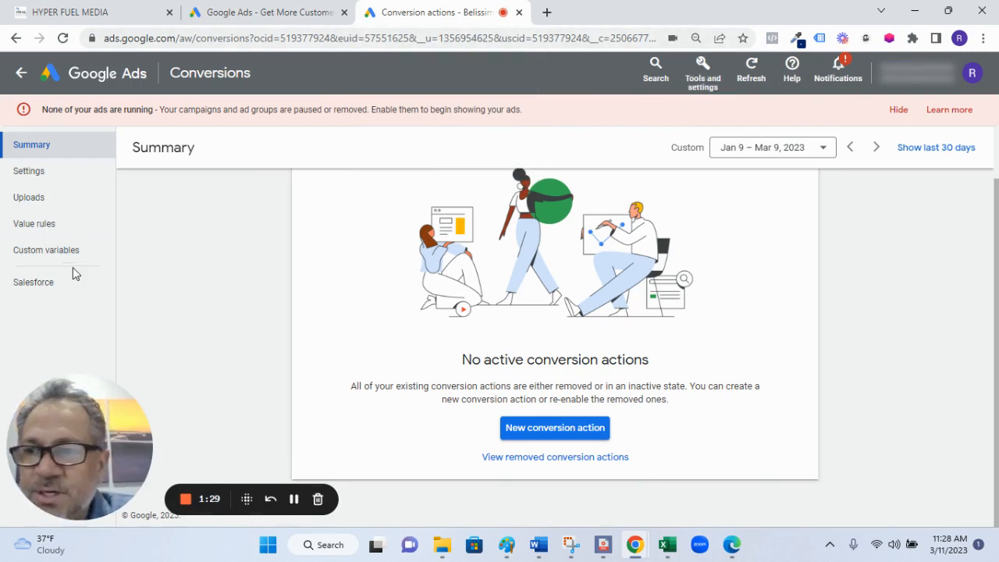
left_click(703, 90)
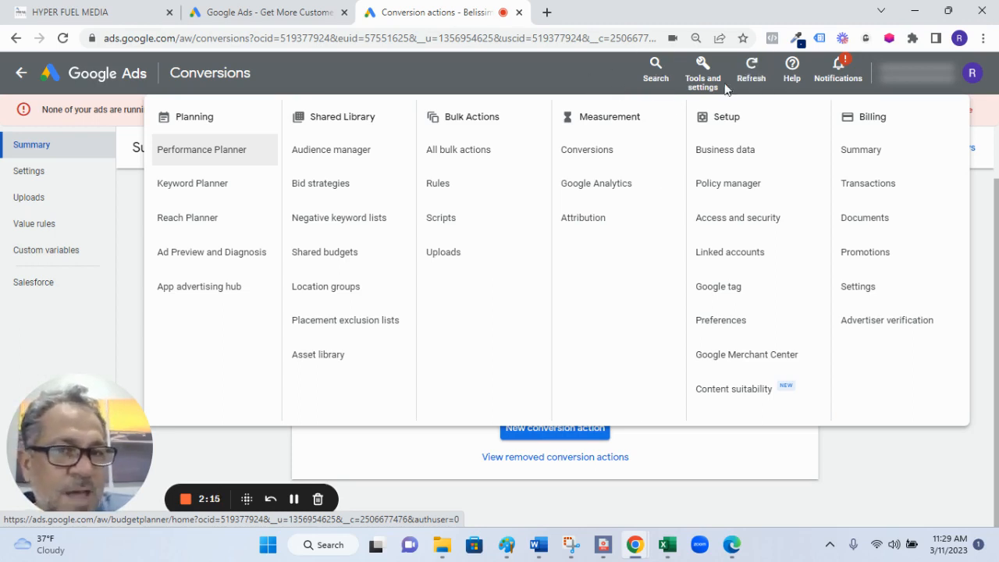
left_click(582, 162)
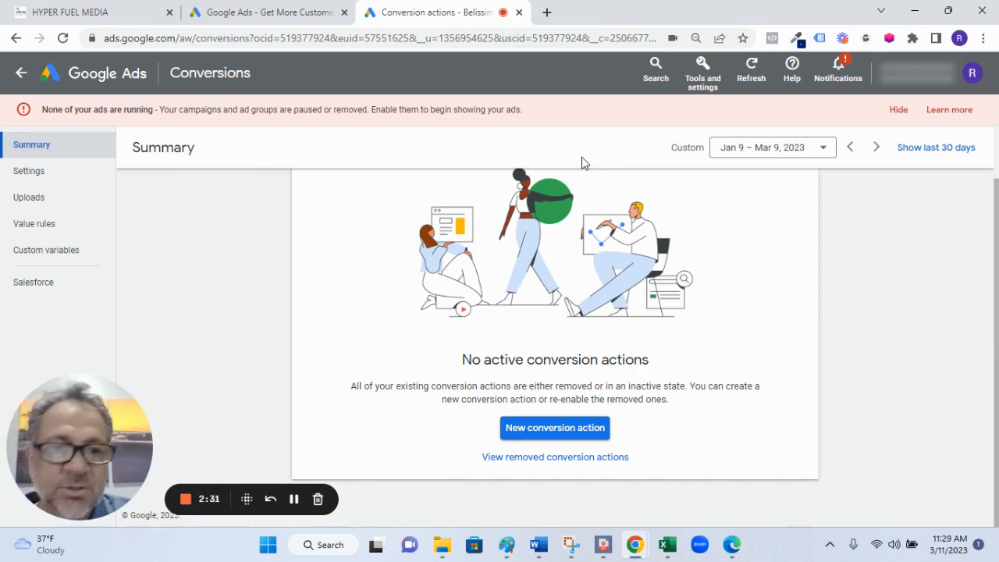
left_click(550, 432)
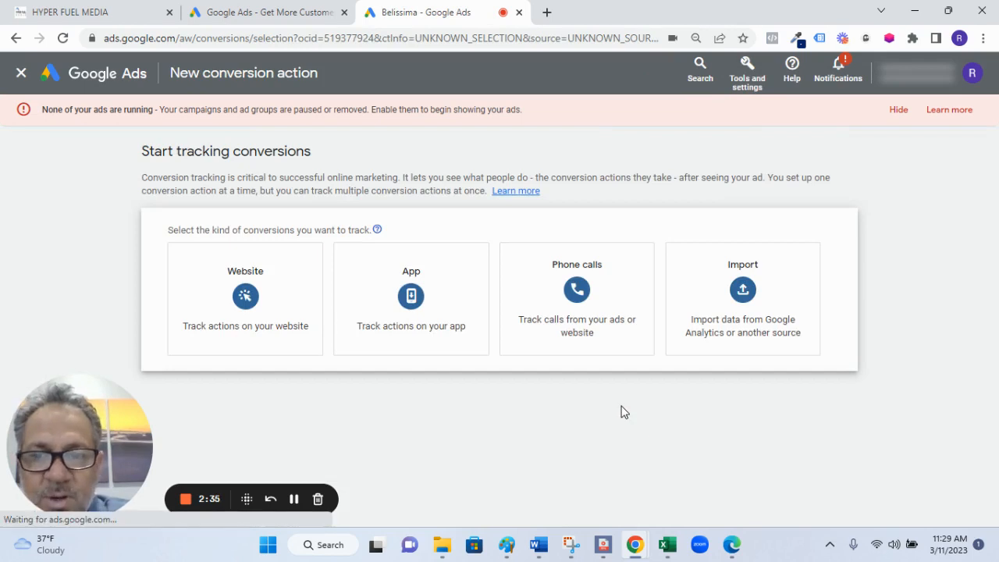
mouse_move(279, 247)
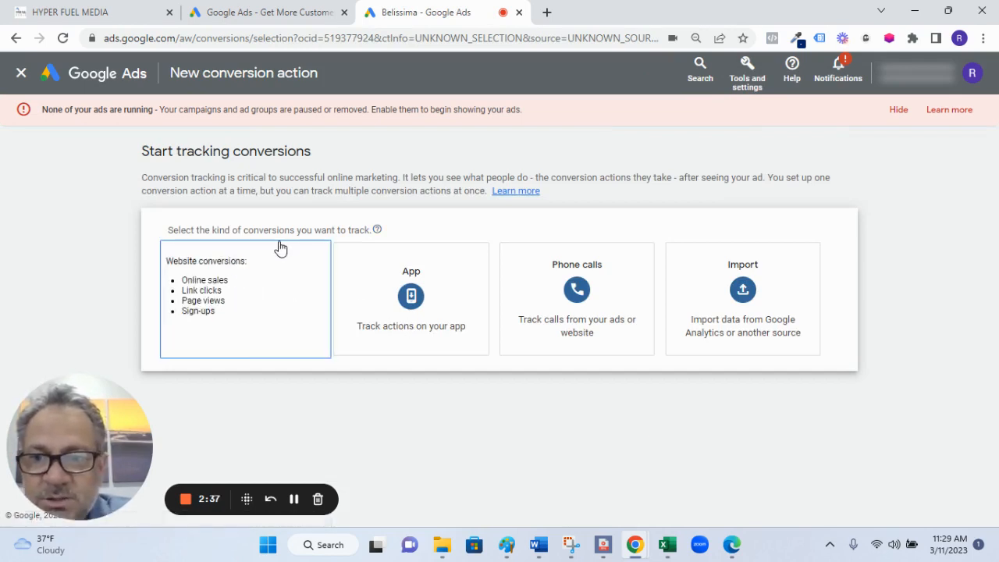
left_click(247, 302)
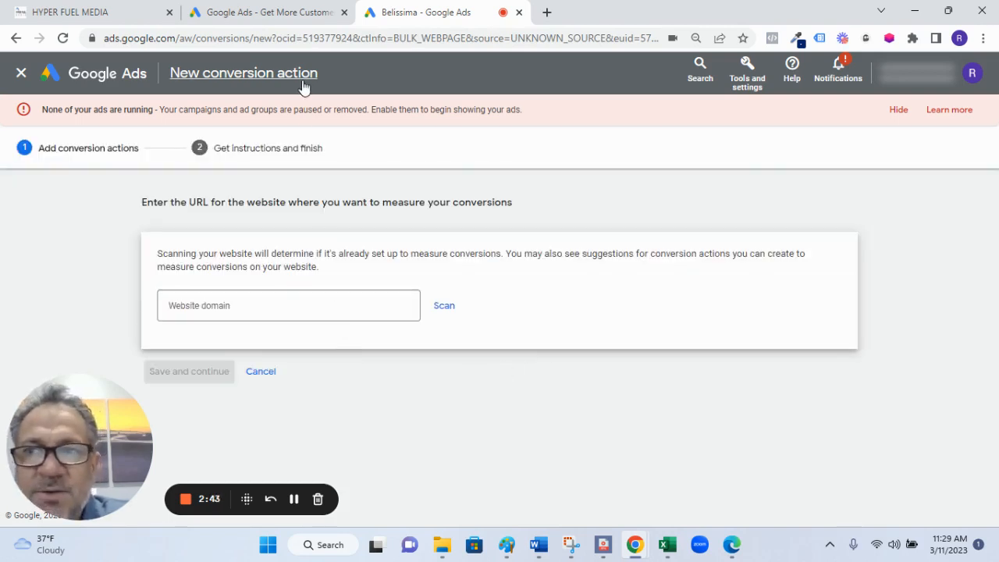
- Scan the website domain hyperfuelmedia.com and apply hyperfuelmedia.com as the address to use instead of the recommended redirect
left_click(255, 309)
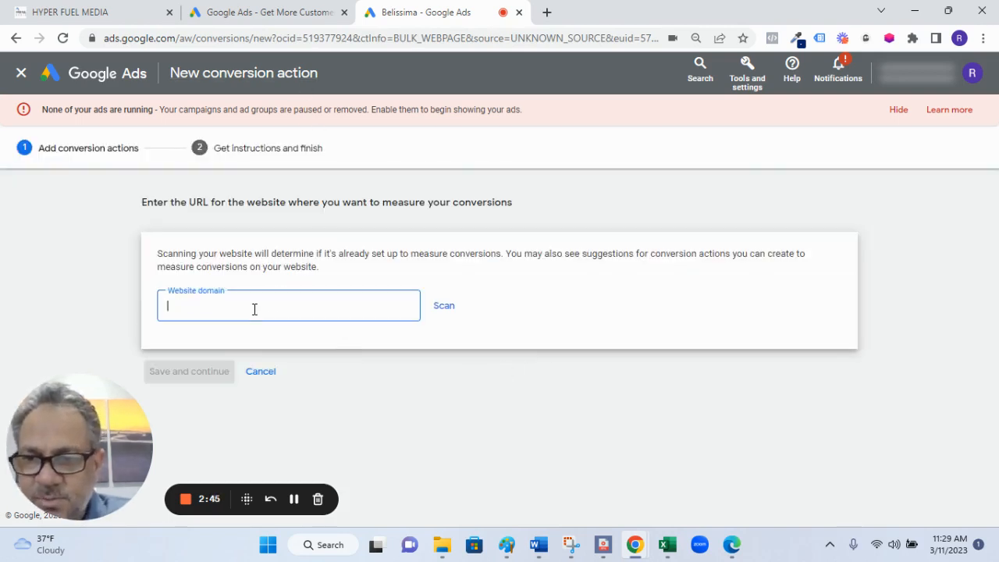
type("hyper")
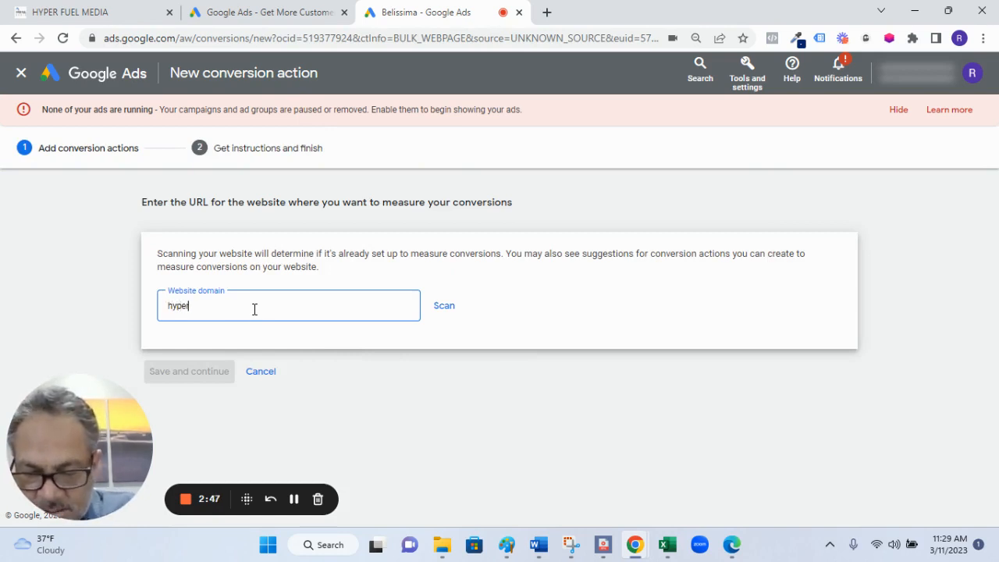
type("fuelmedia")
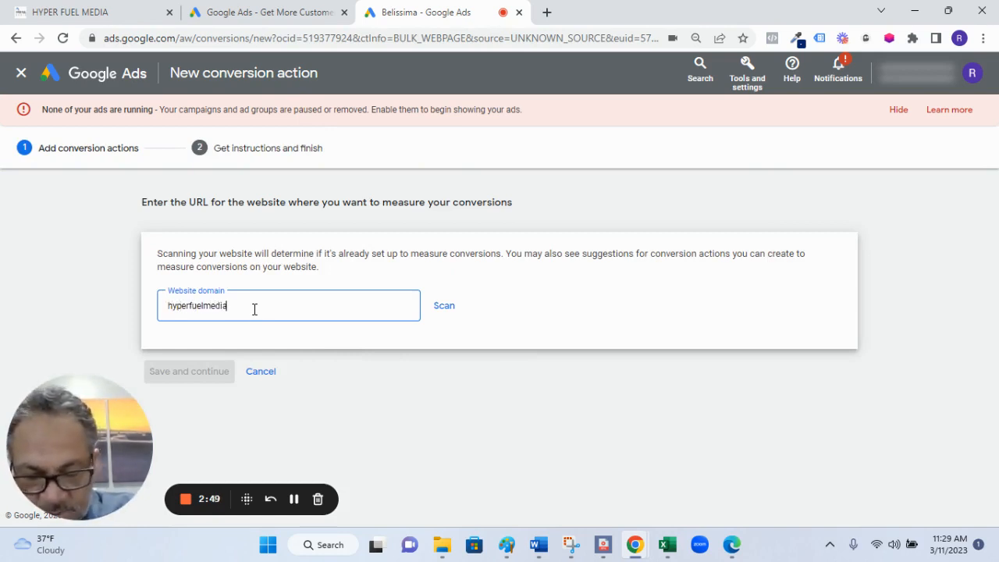
type(".com")
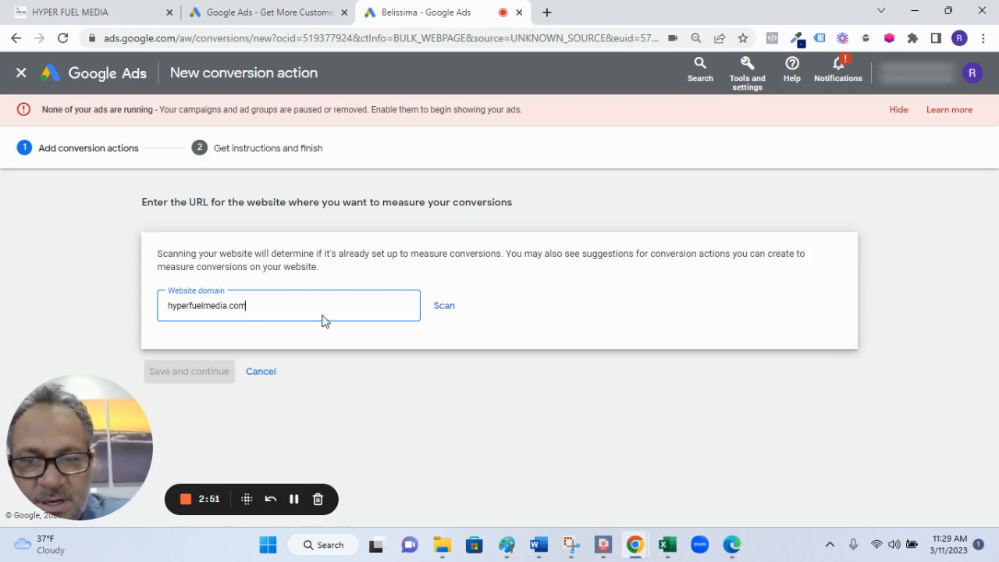
left_click(442, 309)
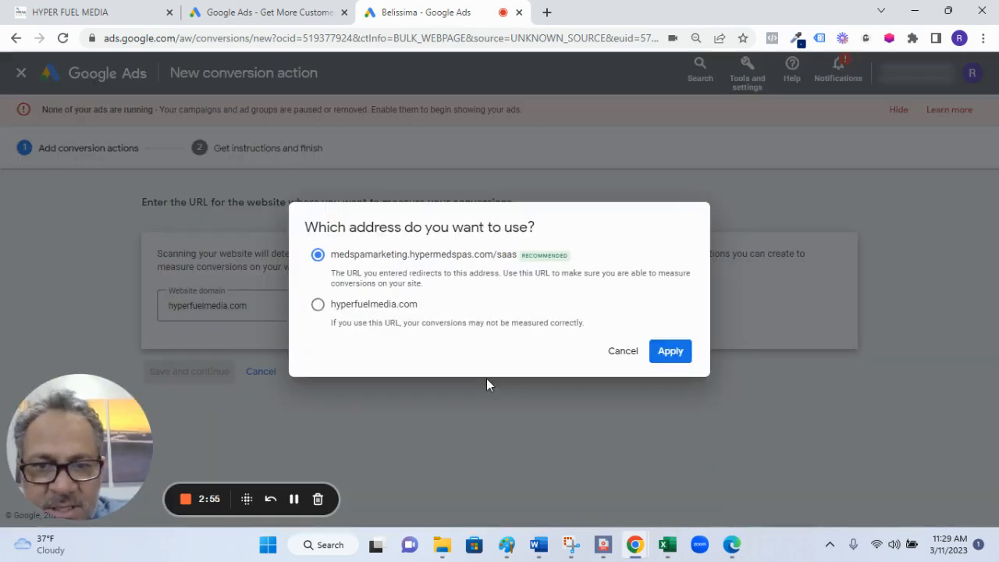
left_click(407, 309)
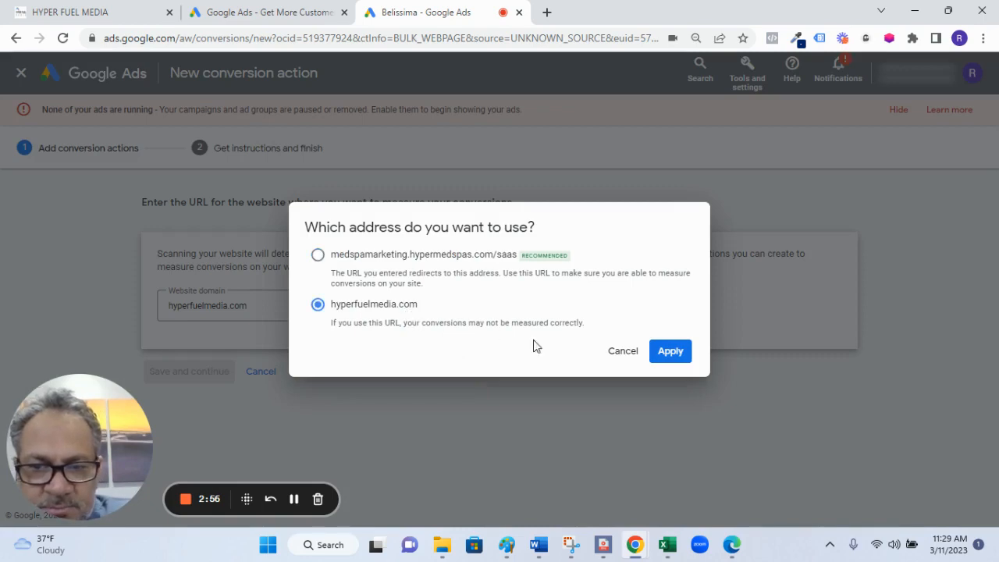
left_click(659, 356)
- Add a conversion action manually and set its goal category to Submit lead form
scroll(653, 356, "down", 1)
scroll(652, 355, "down", 5)
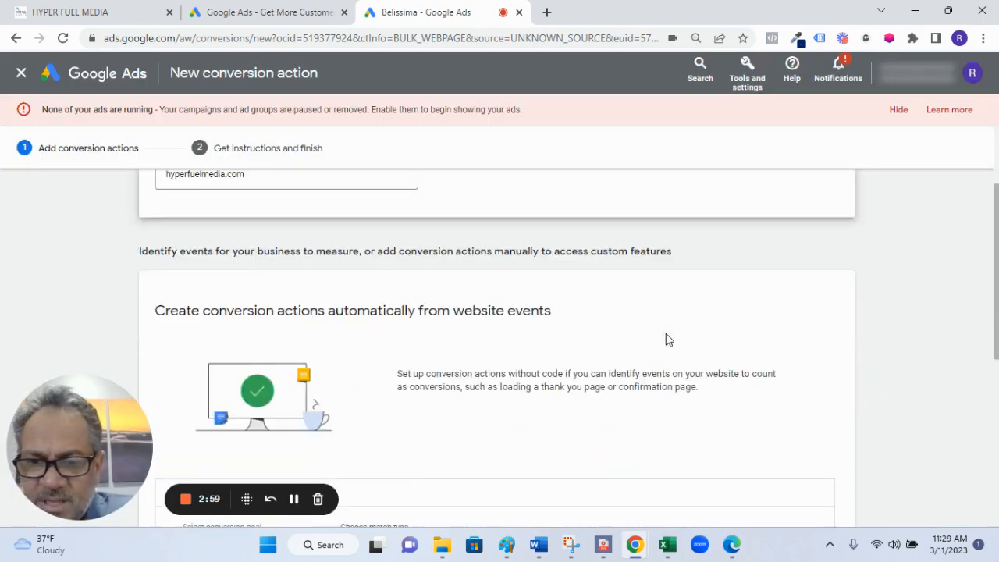
scroll(675, 300, "down", 1)
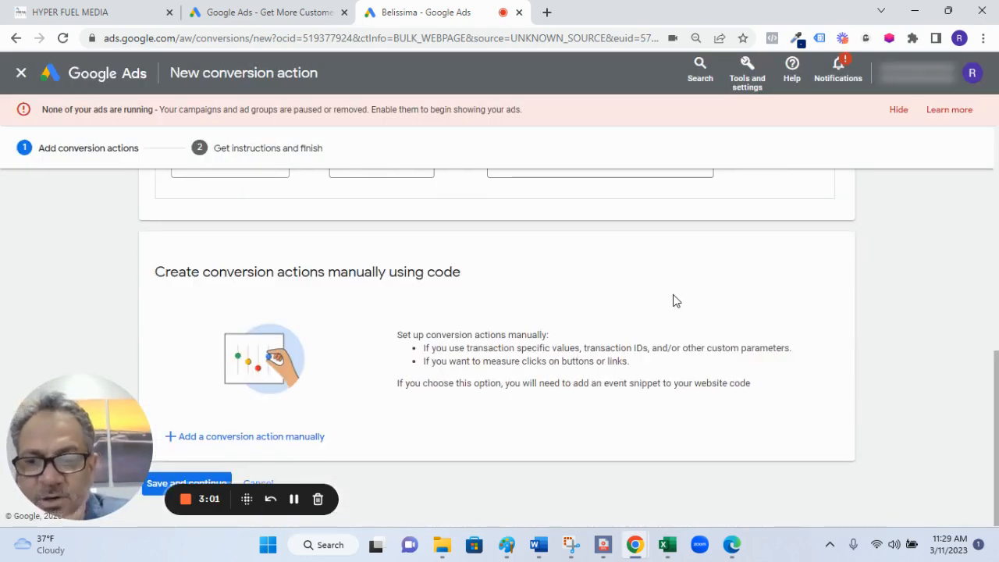
scroll(627, 292, "up", 7)
scroll(613, 291, "down", 3)
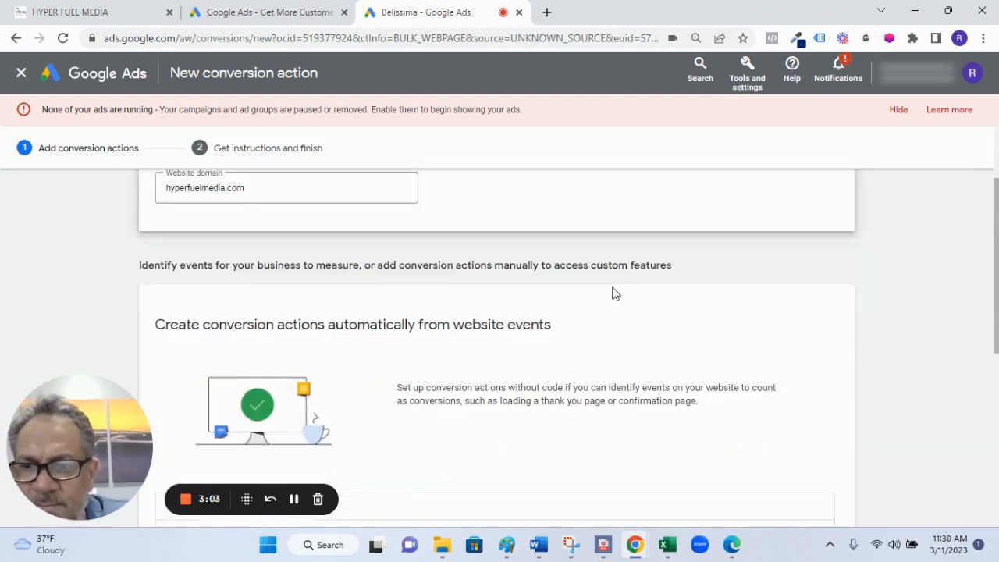
scroll(406, 250, "down", 1)
scroll(371, 269, "down", 3)
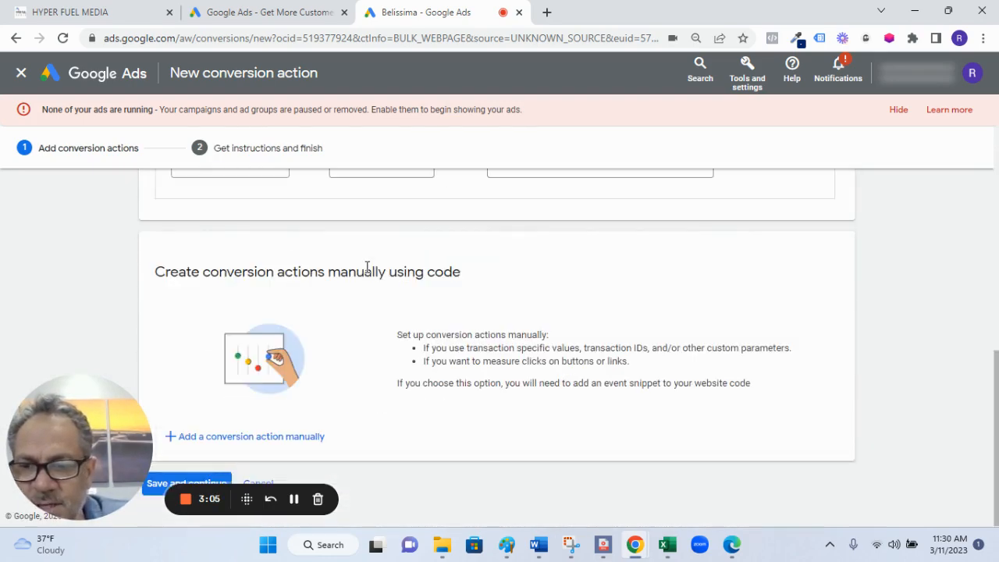
left_click(246, 441)
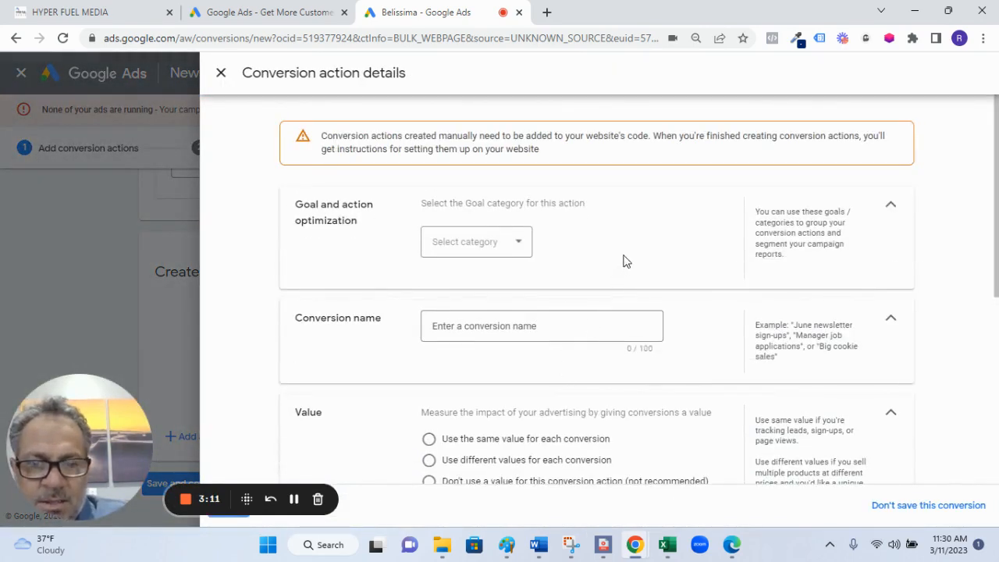
left_click(504, 247)
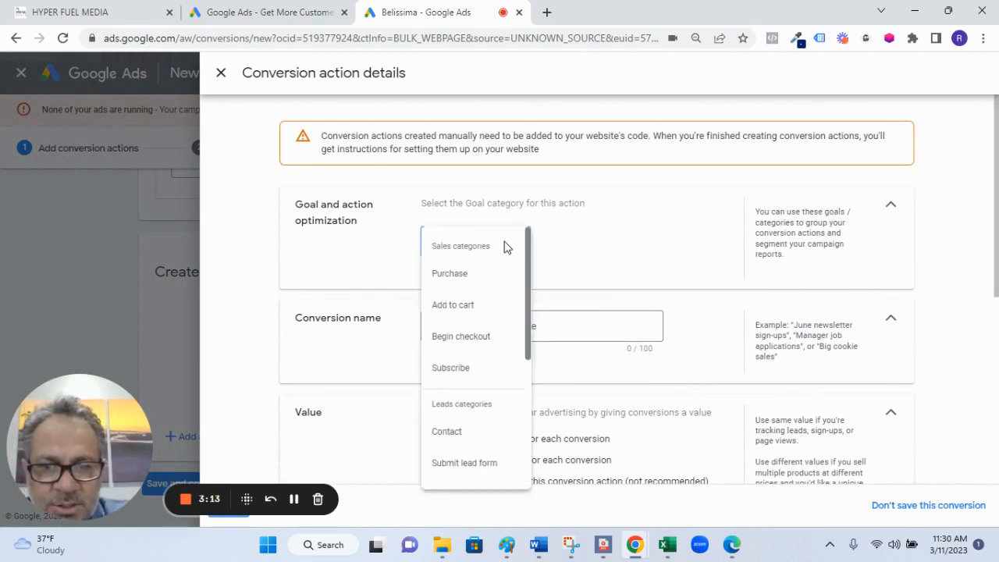
scroll(490, 326, "down", 2)
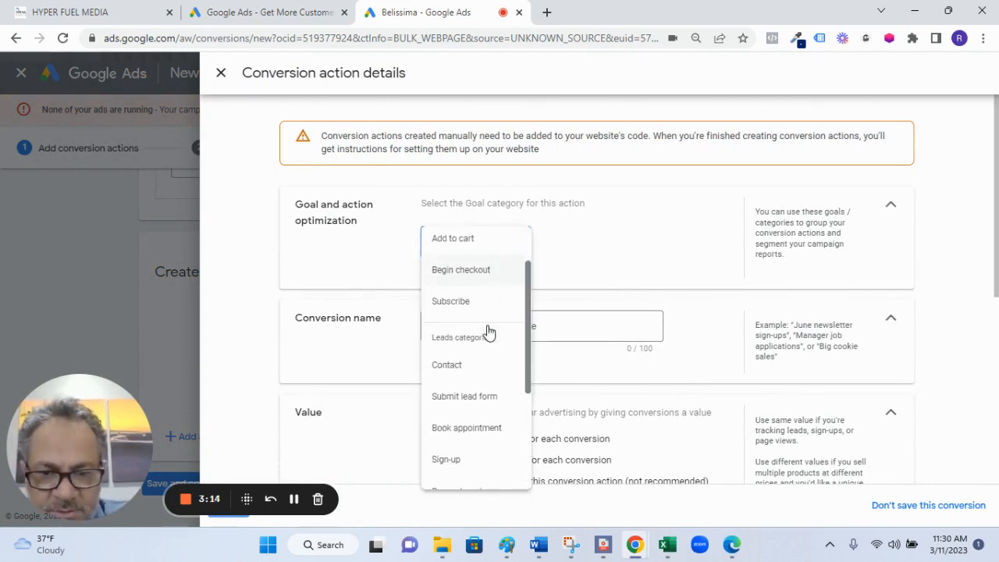
left_click(468, 389)
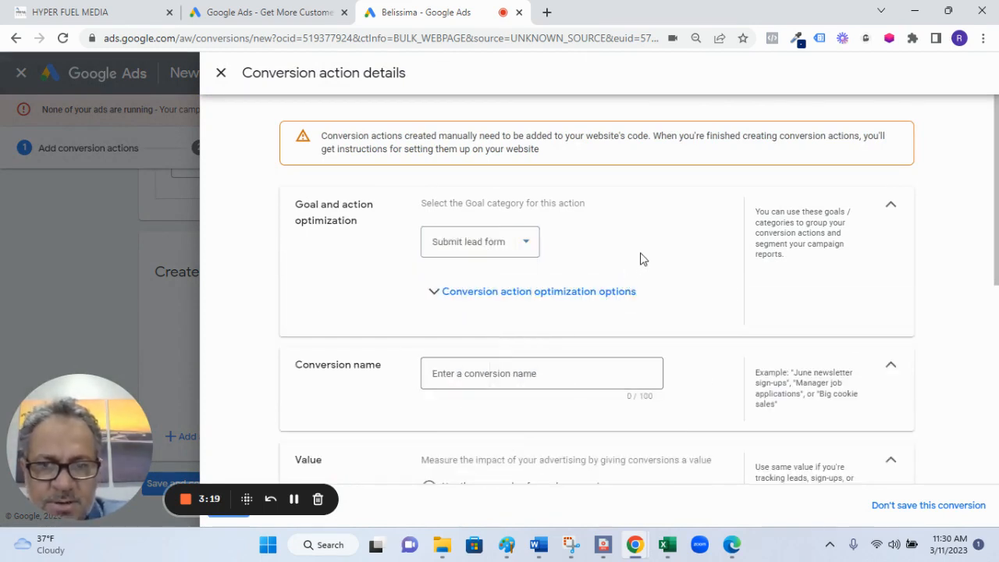
- Name the conversion "Submit Lead Form"
scroll(642, 257, "down", 1)
left_click(528, 299)
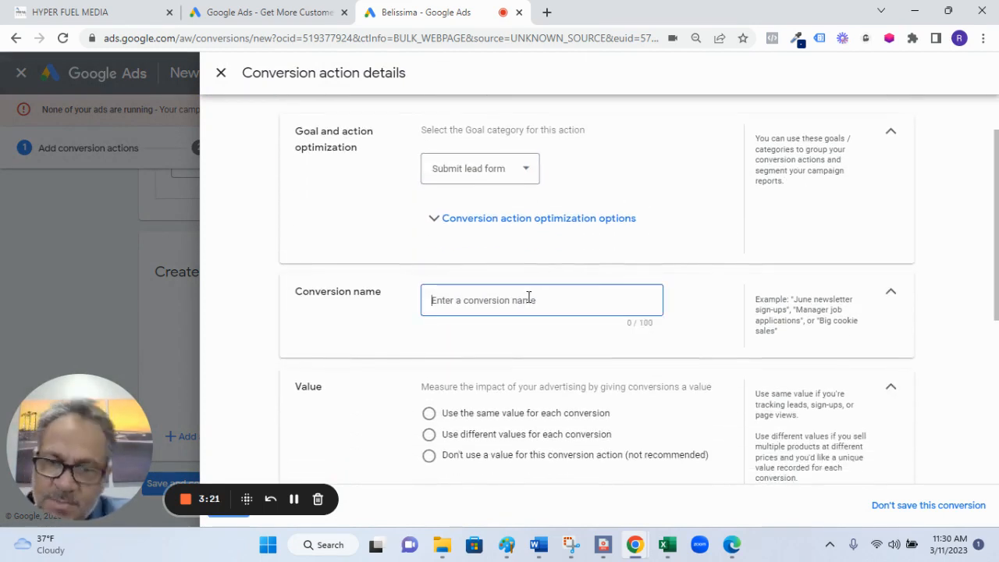
type("Su")
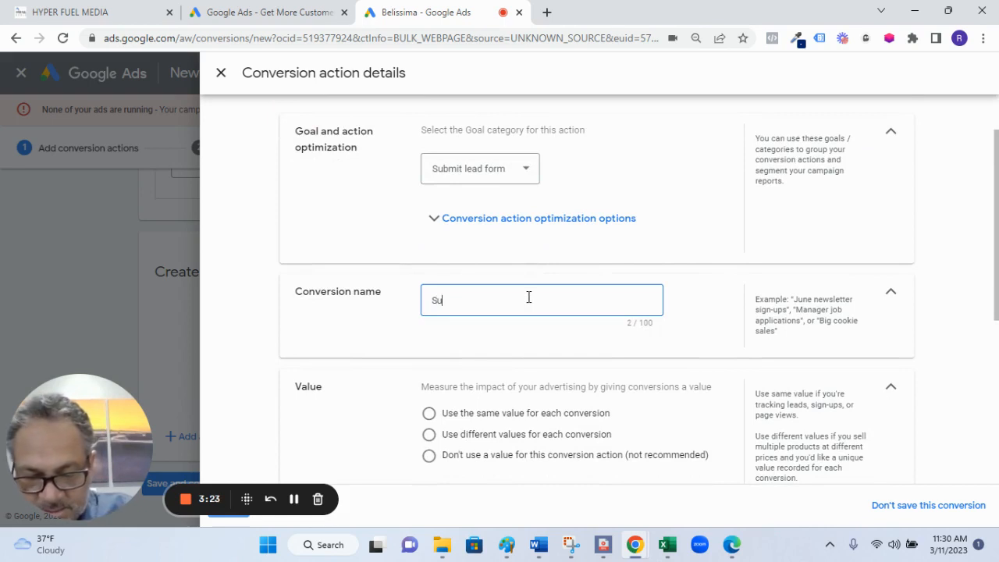
type("bmit L")
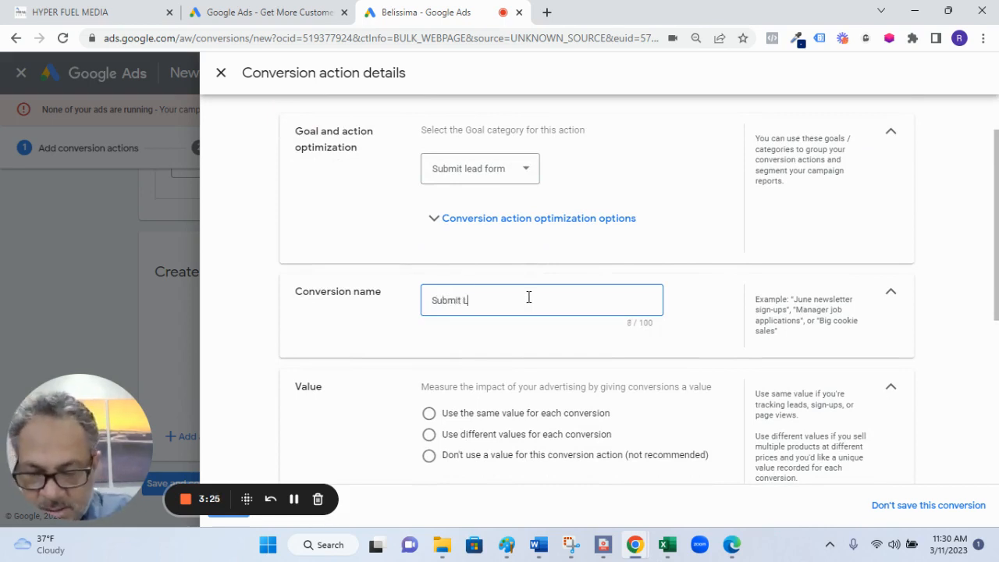
type("ead Form")
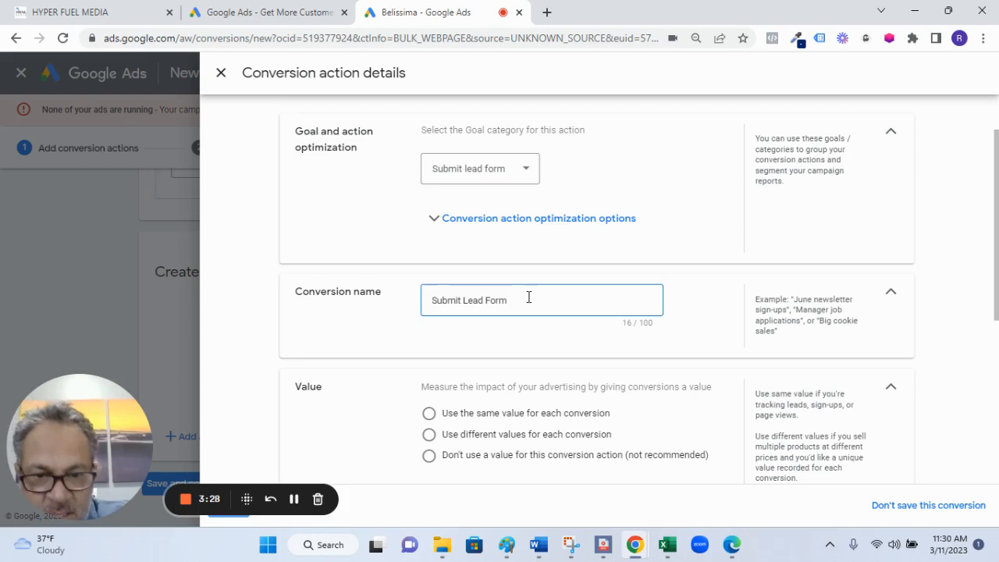
- Use the same value for each conversion, set the count to One, and confirm the conversion action details
scroll(539, 295, "down", 1)
scroll(554, 293, "down", 1)
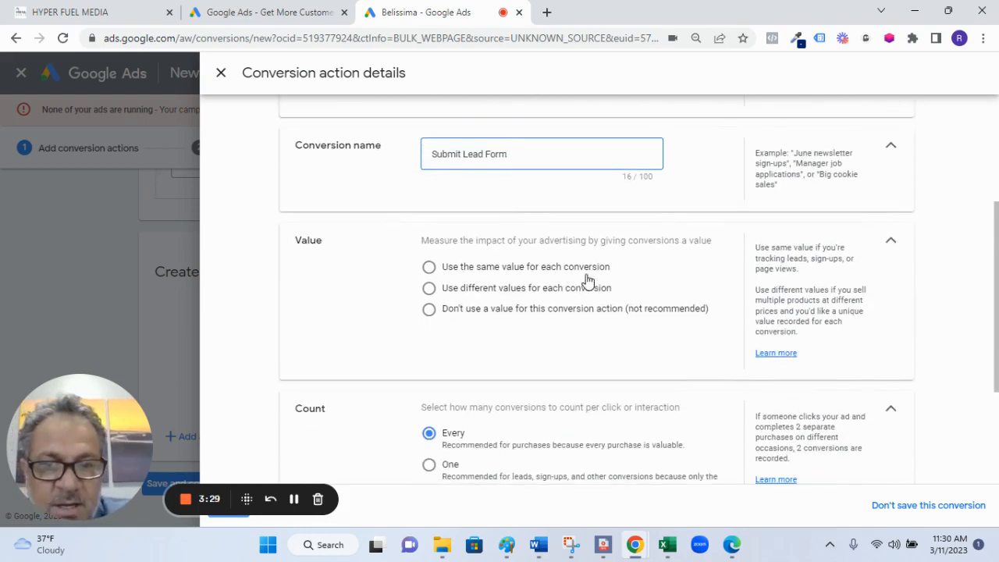
left_click(428, 269)
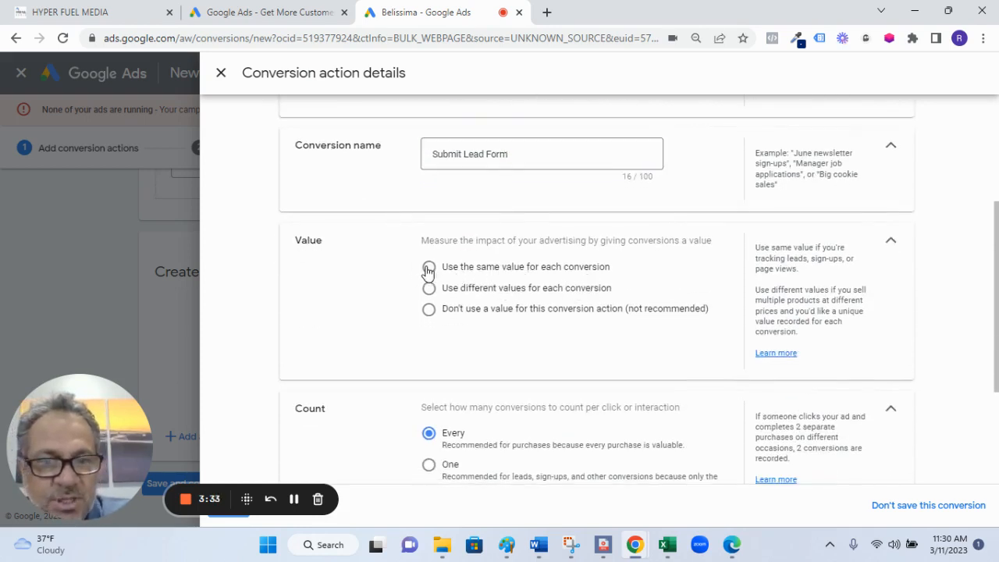
scroll(644, 266, "down", 2)
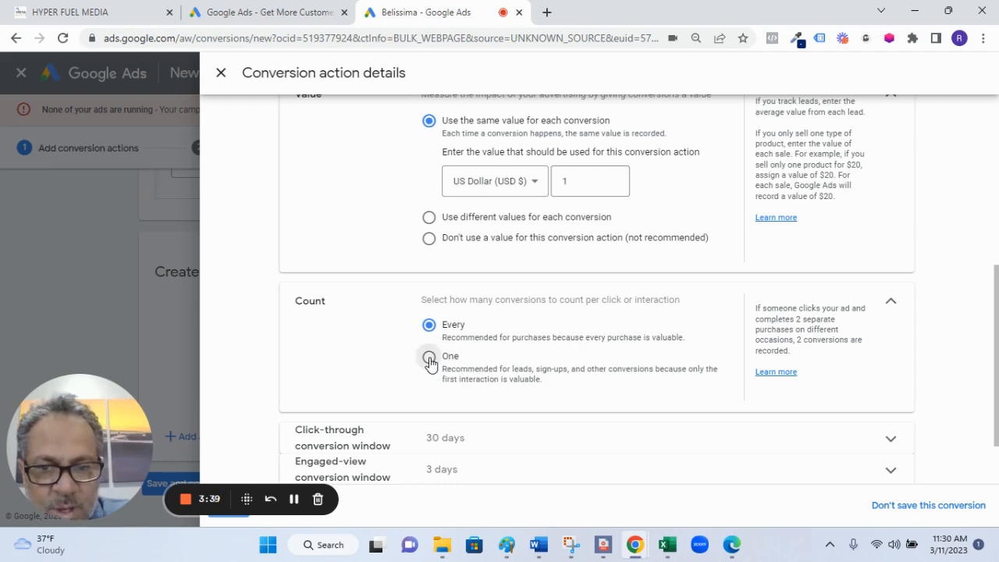
left_click(429, 359)
scroll(546, 331, "down", 1)
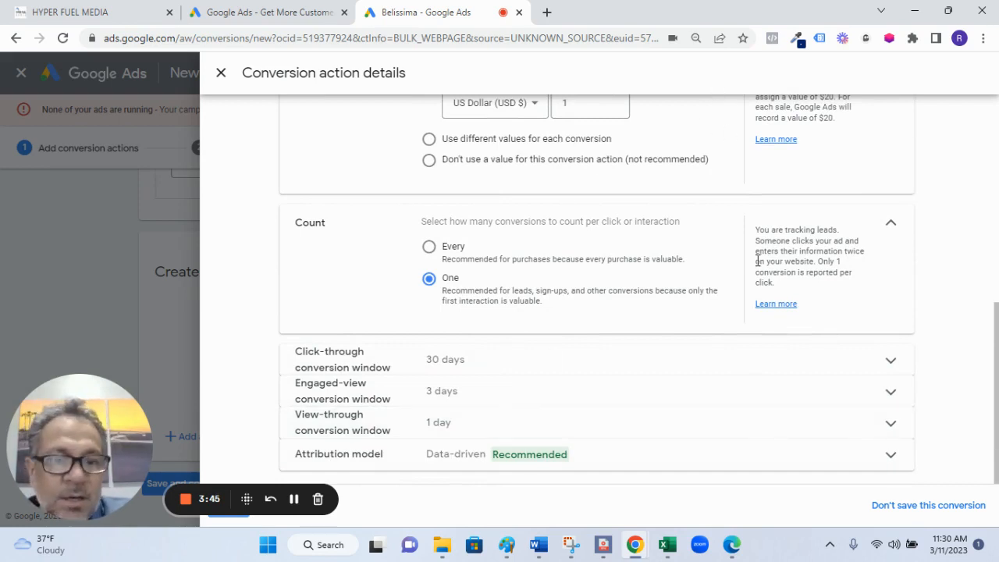
key("ctrl+minus")
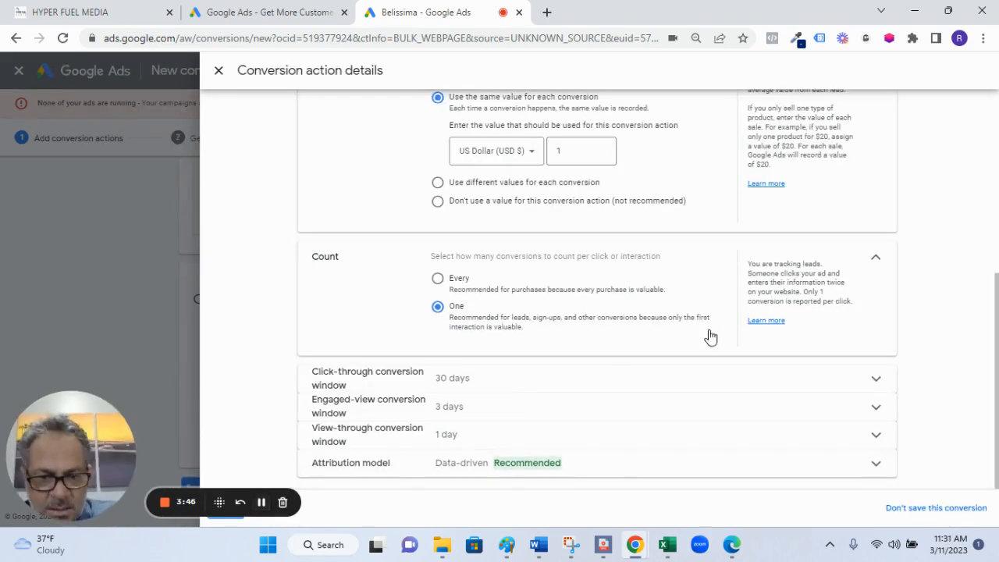
scroll(869, 372, "up", 1)
scroll(869, 372, "down", 1)
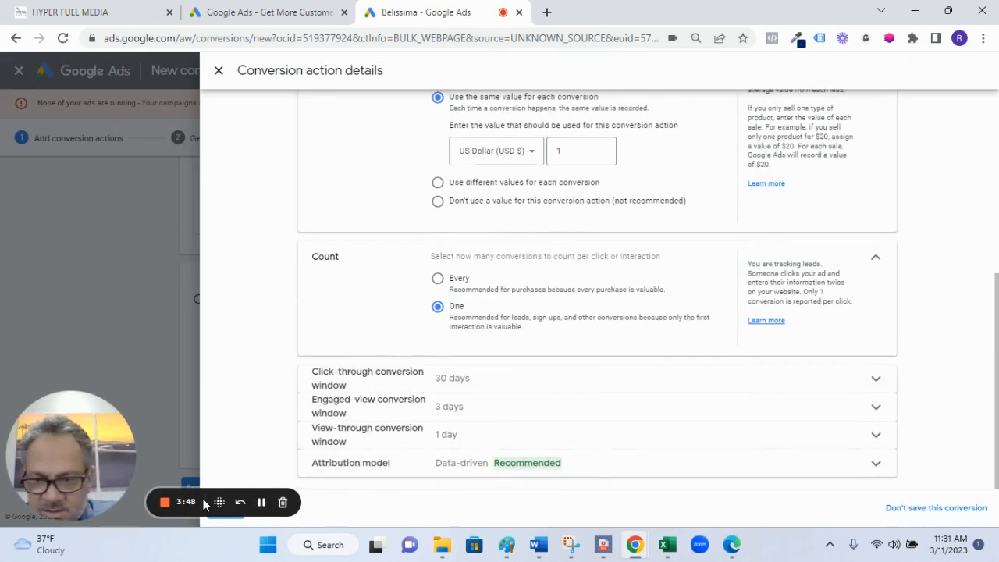
left_click_drag(144, 456, 194, 383)
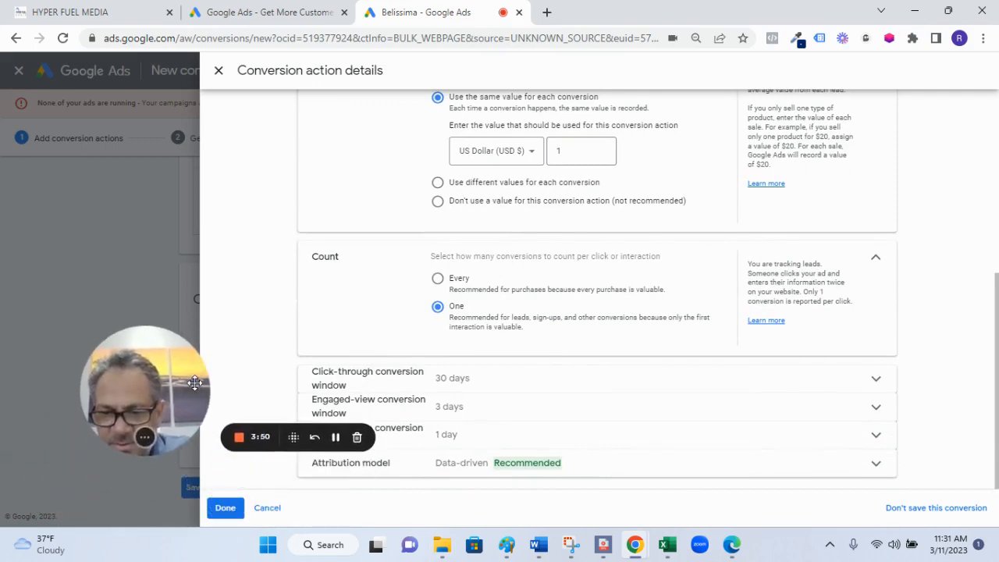
left_click(224, 508)
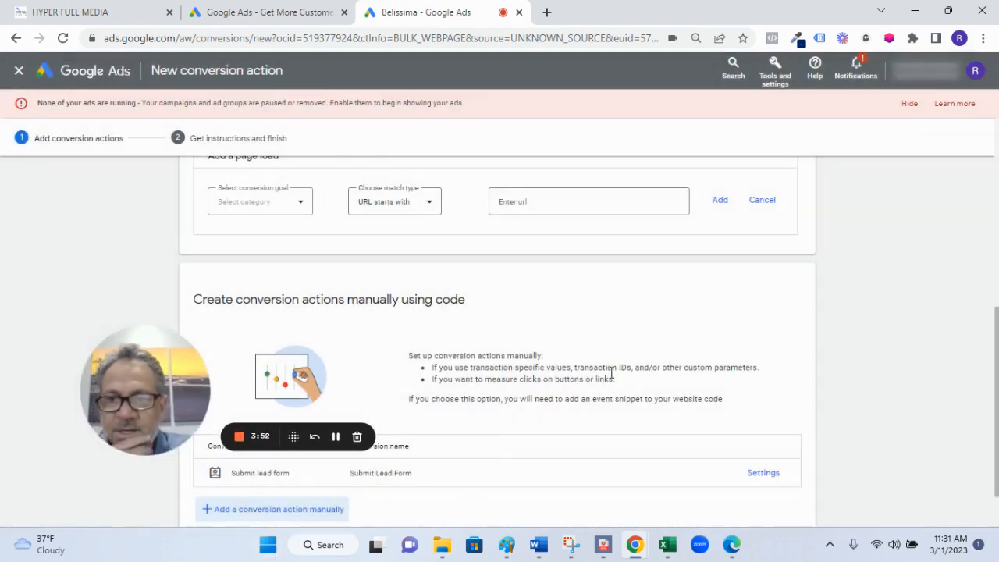
- Save the Submit Lead Form conversion action and continue to the instructions stage
scroll(611, 371, "down", 1)
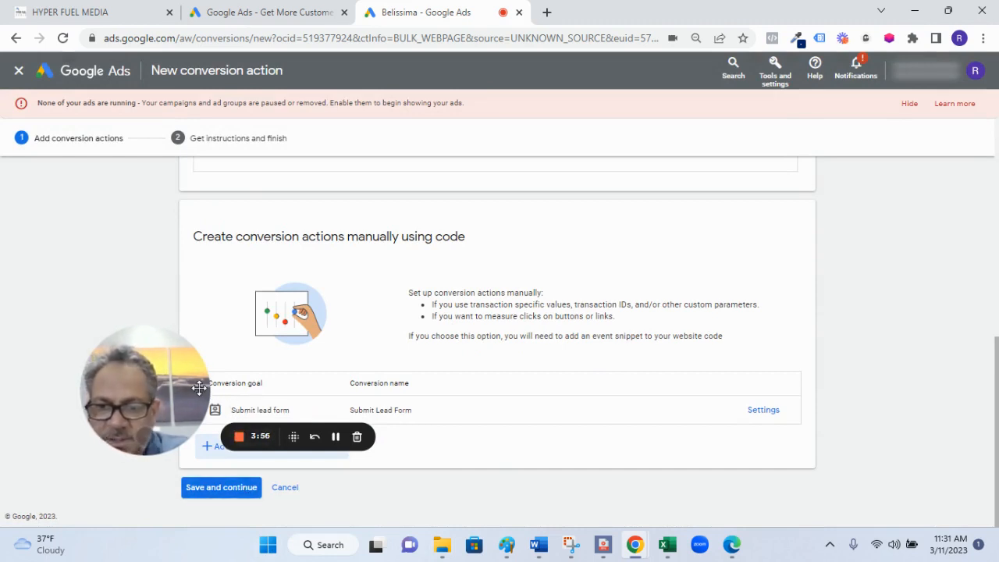
left_click_drag(199, 388, 632, 499)
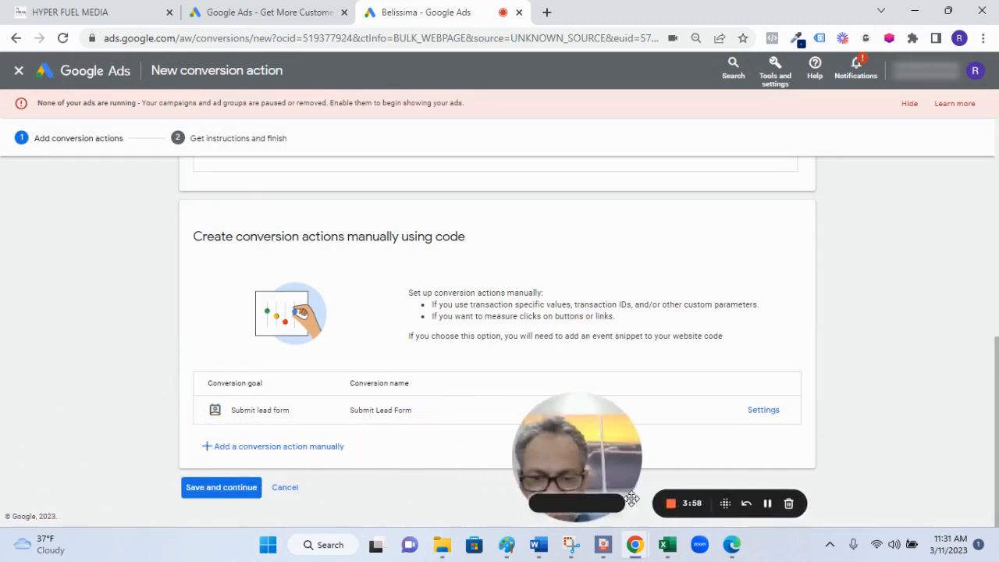
left_click(254, 491)
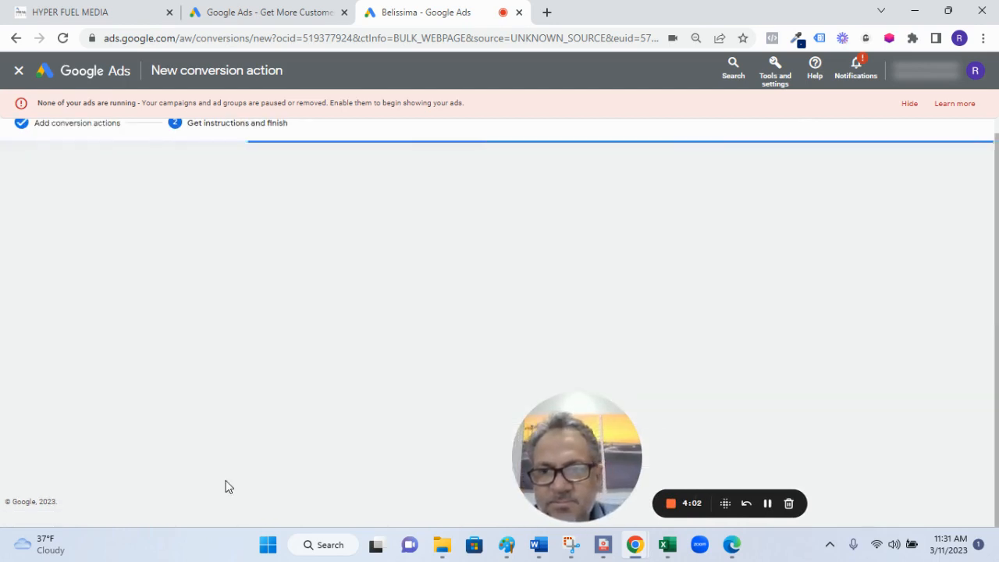
- Set up a Google tag using the Install a Google tag option and copy the manual installation code
scroll(391, 275, "down", 1)
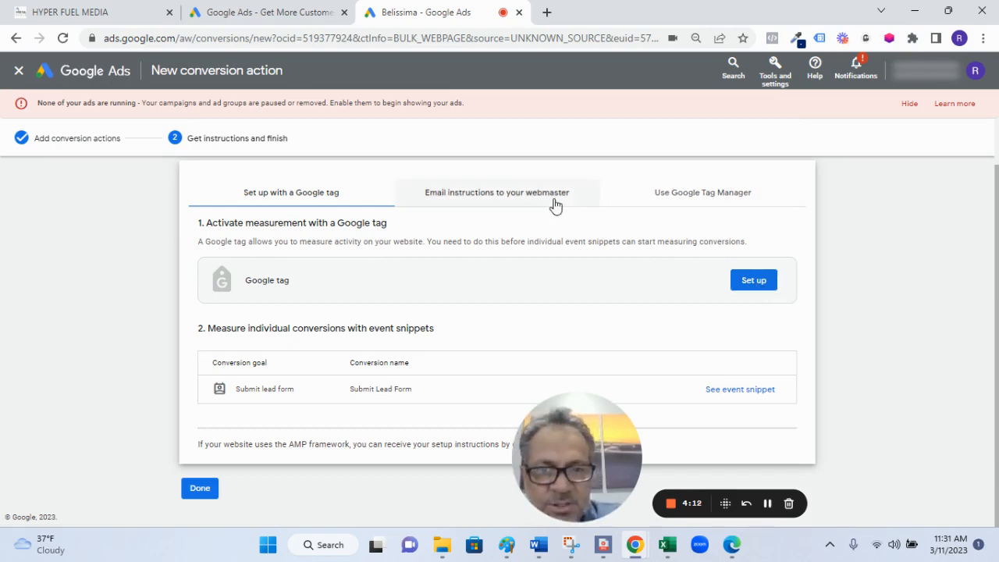
left_click(753, 280)
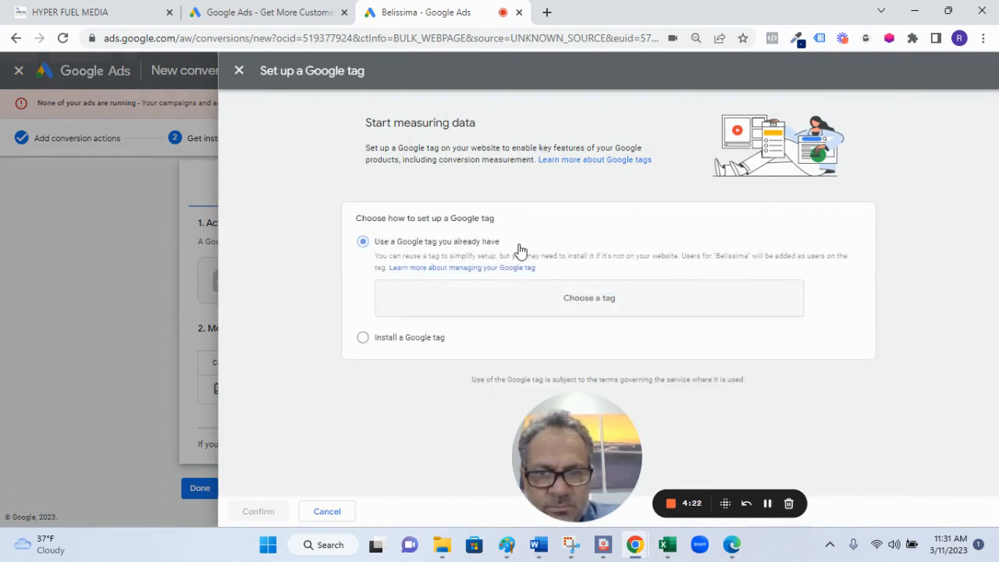
left_click(365, 338)
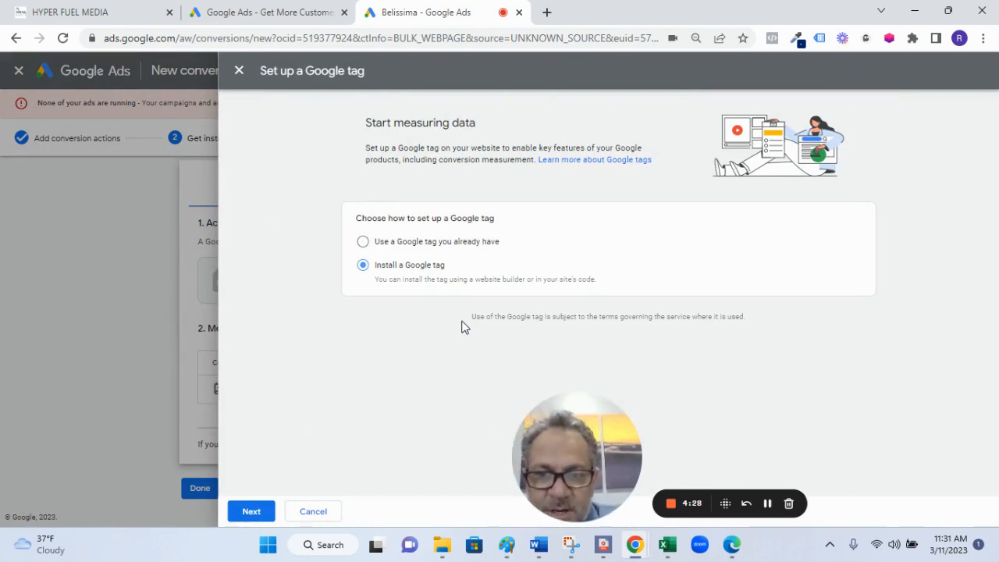
left_click(248, 513)
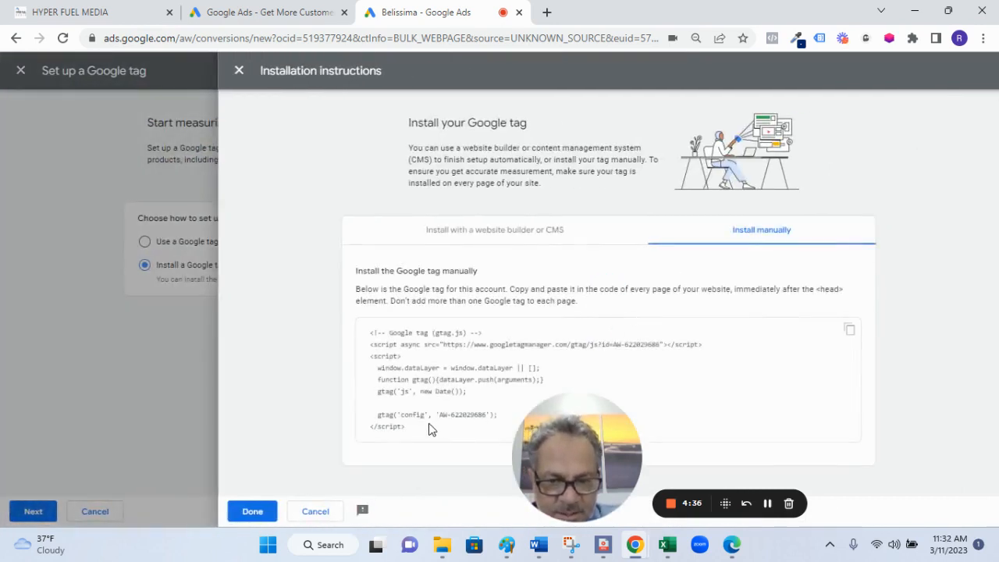
left_click(849, 331)
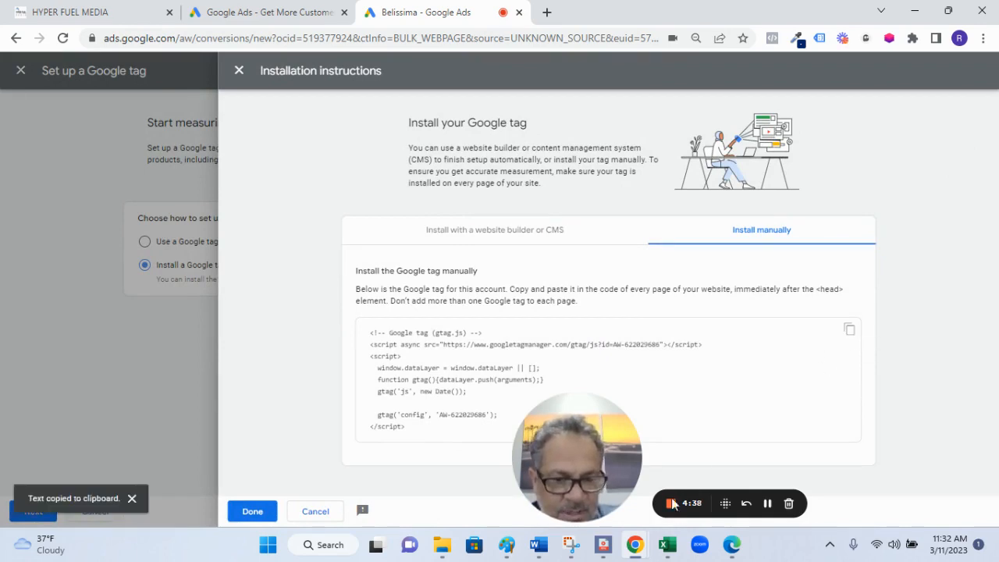
- Switch to Word, create a blank document, and paste the Google tag code into it as text only
left_click(550, 540)
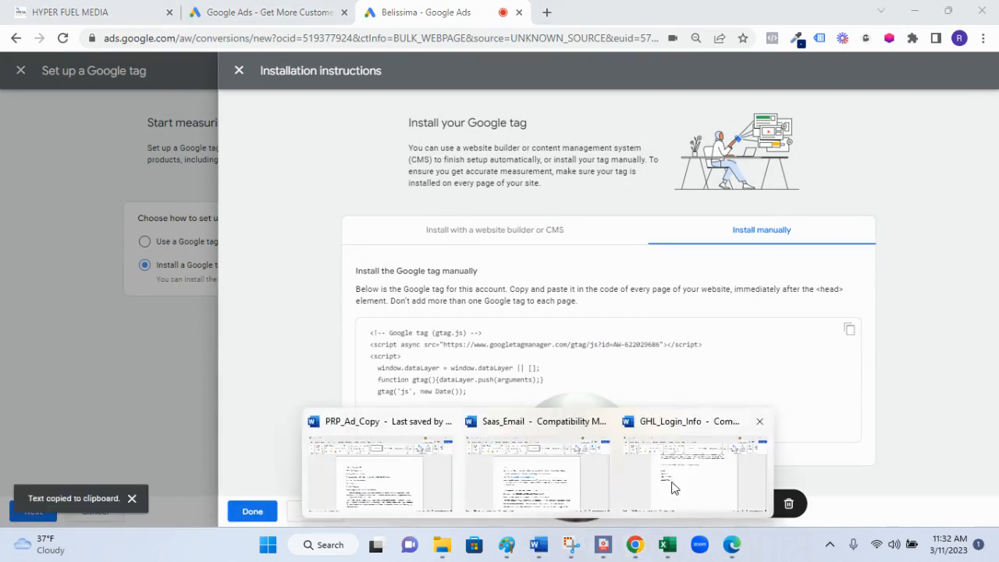
left_click(675, 487)
left_click(24, 46)
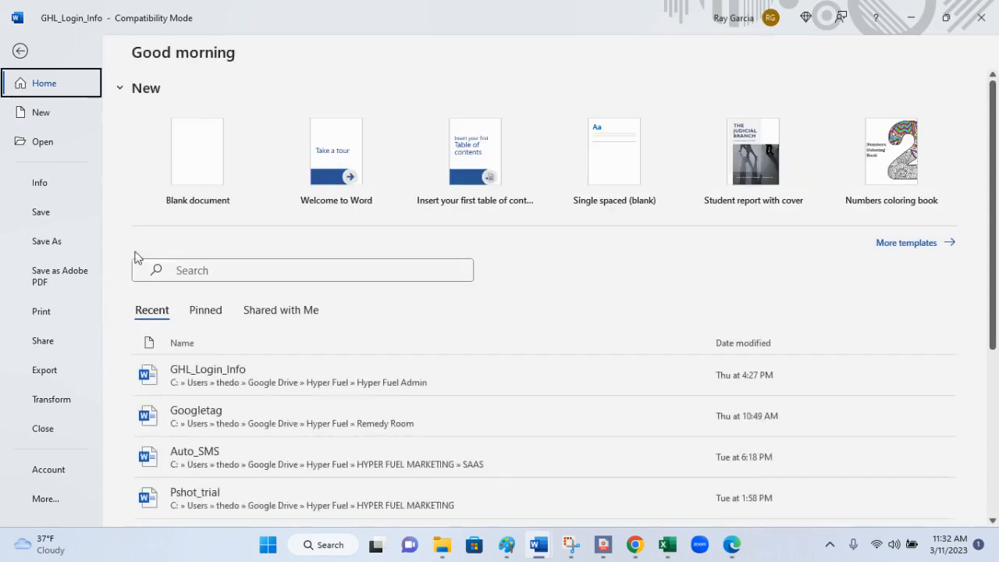
left_click(217, 156)
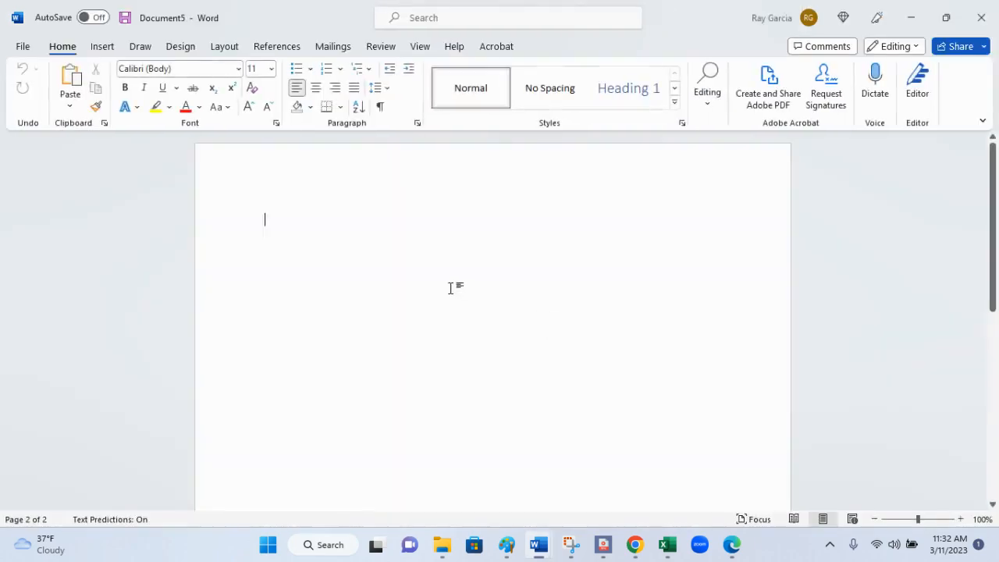
right_click(301, 222)
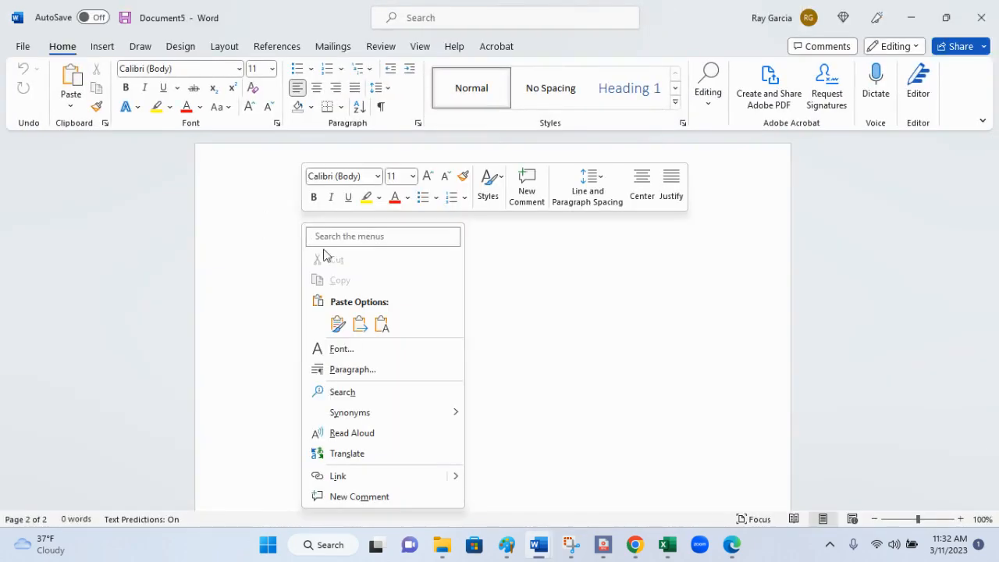
left_click(379, 326)
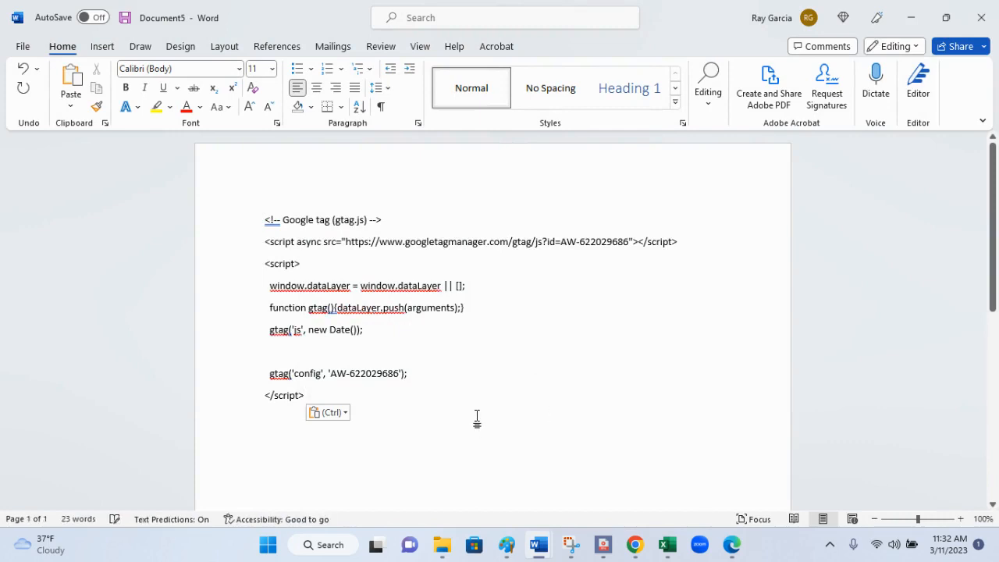
- Return to Google Ads, finish the tag instructions, and copy the Page load event snippet for the Submit Lead Form conversion
mouse_move(635, 545)
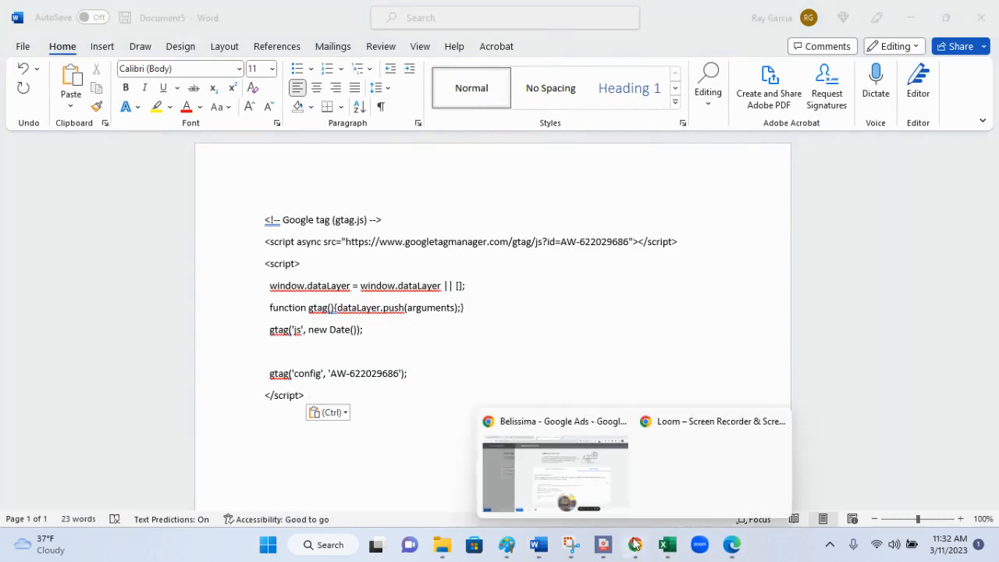
left_click(605, 490)
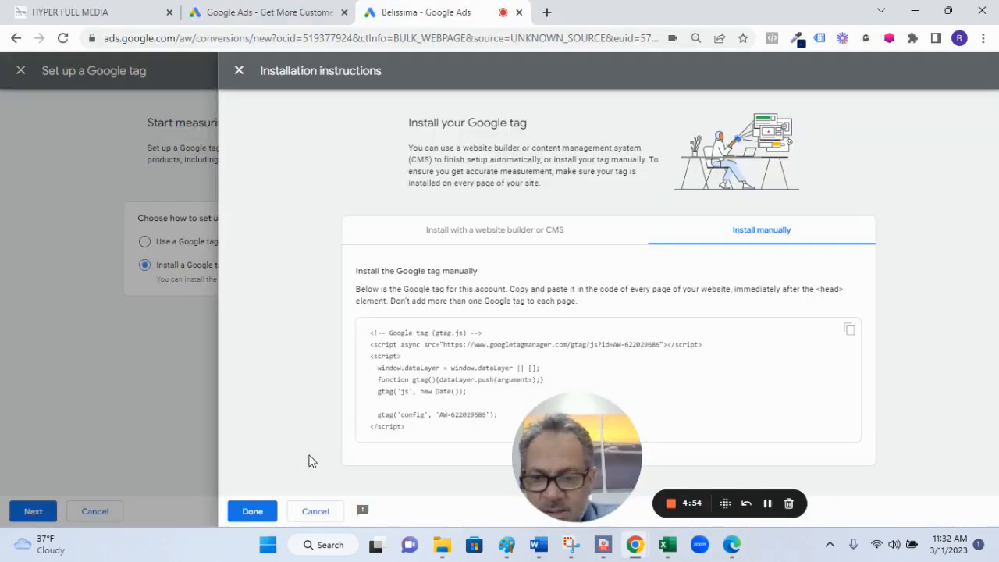
left_click(252, 511)
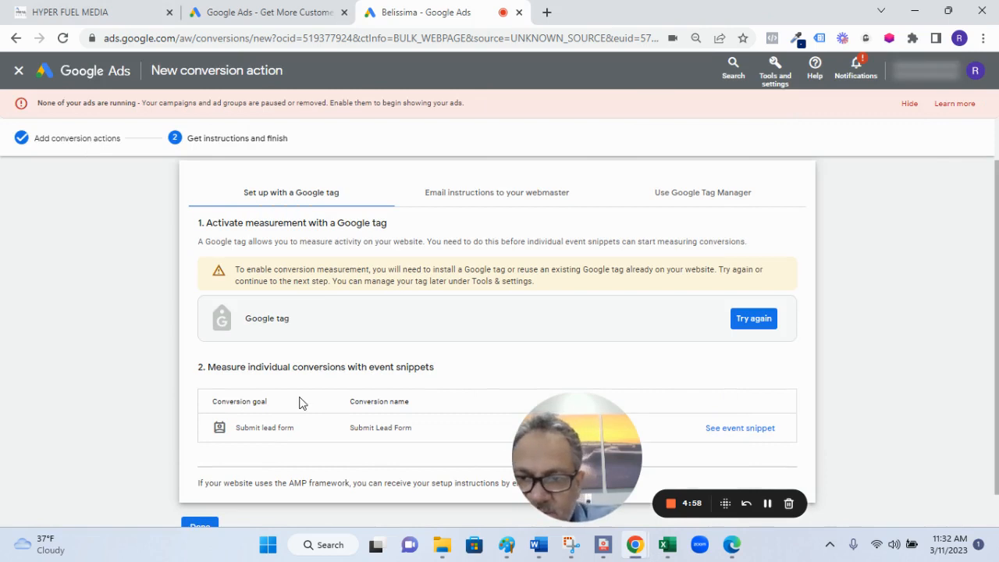
scroll(302, 402, "down", 1)
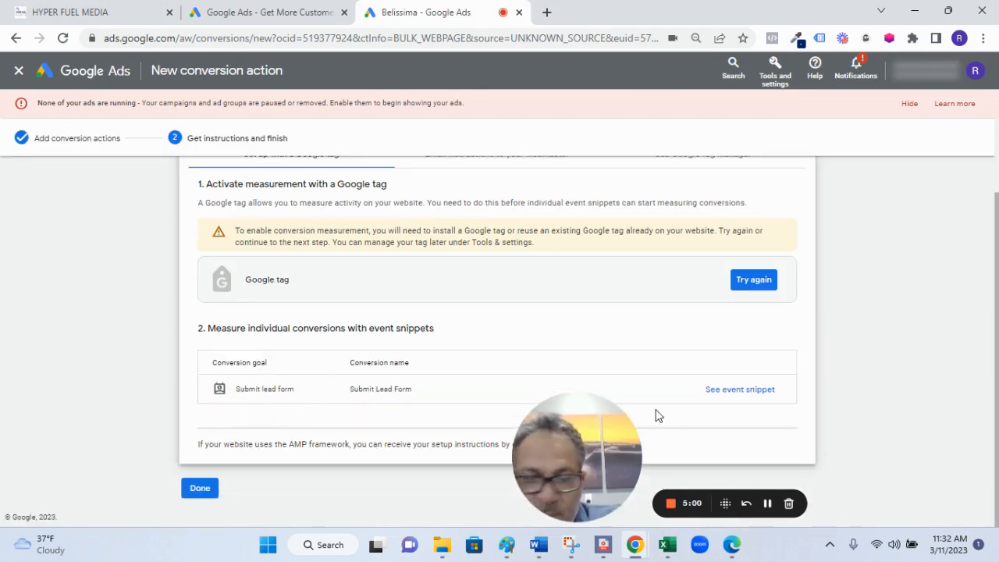
left_click(729, 395)
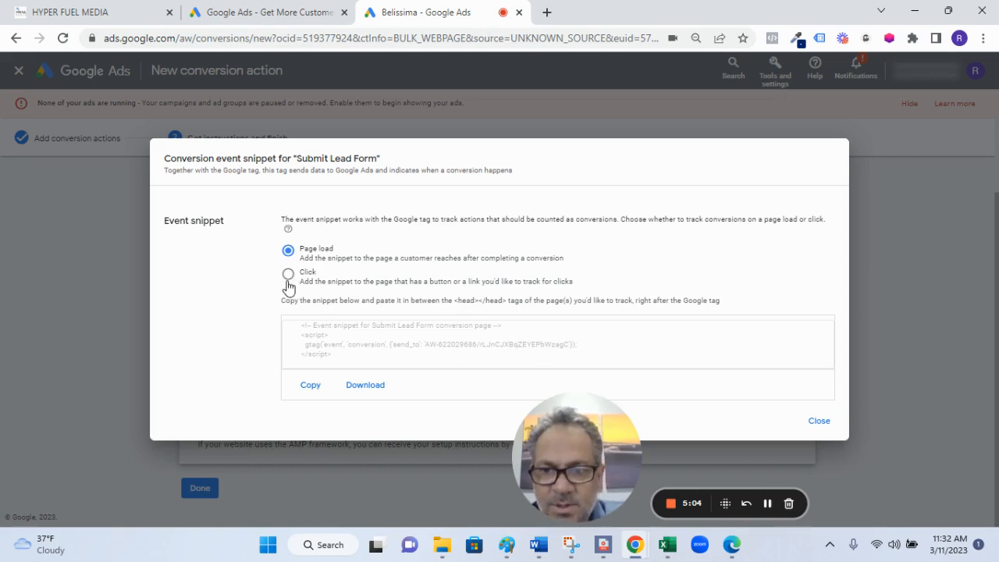
left_click(310, 385)
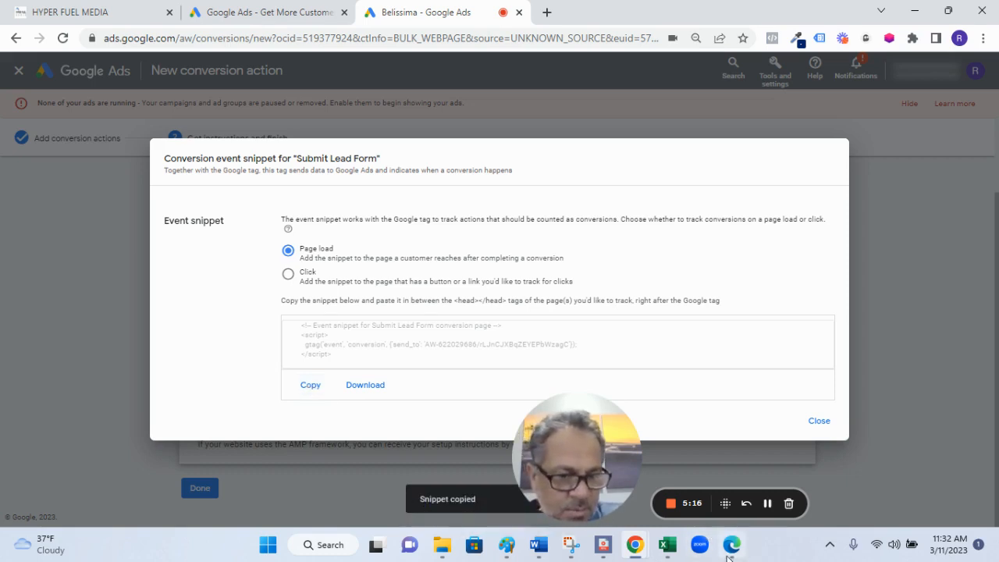
- Switch back to the new Word document and paste the event snippet on a new line below the Google tag code
mouse_move(539, 550)
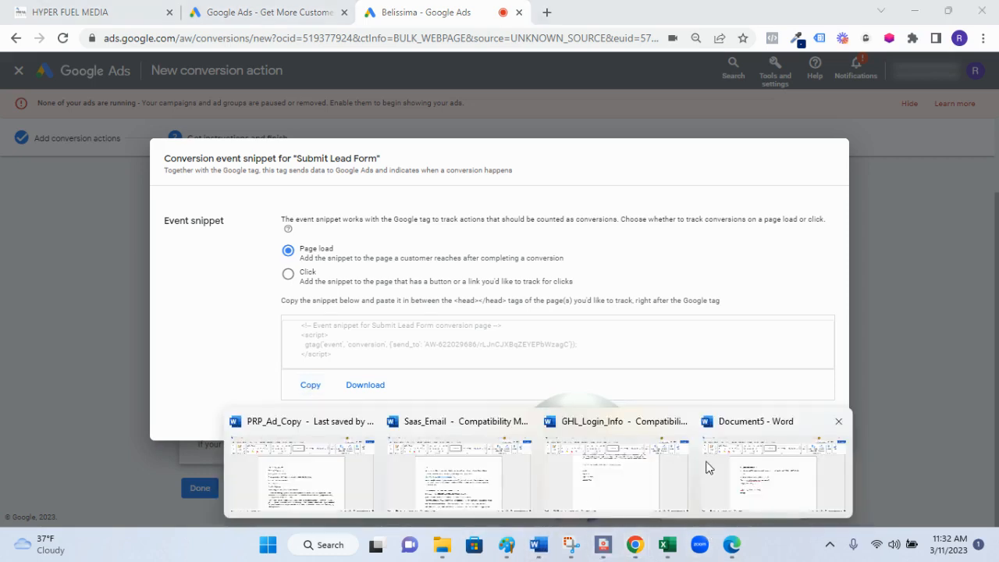
left_click(707, 465)
key("Return")
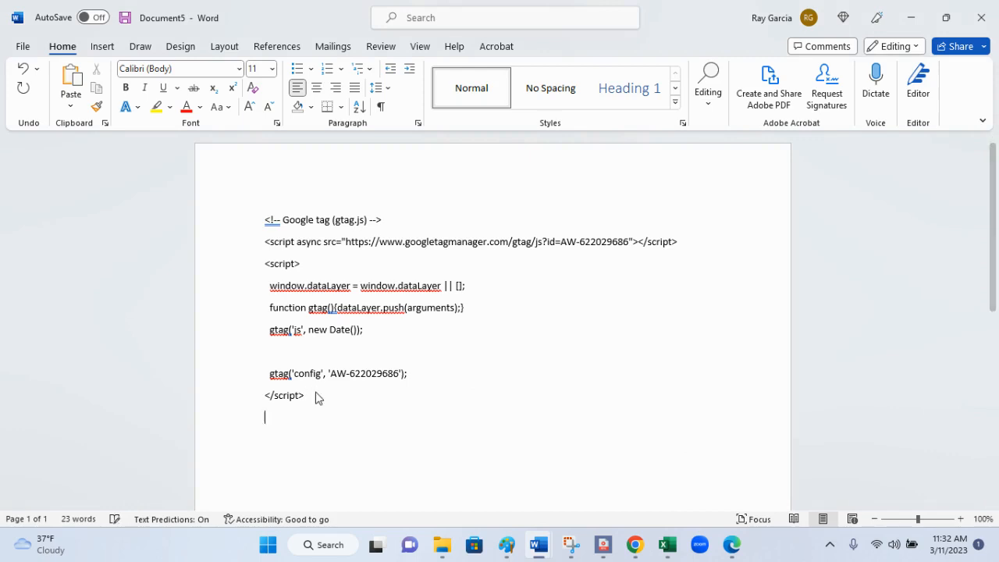
key("ctrl+v")
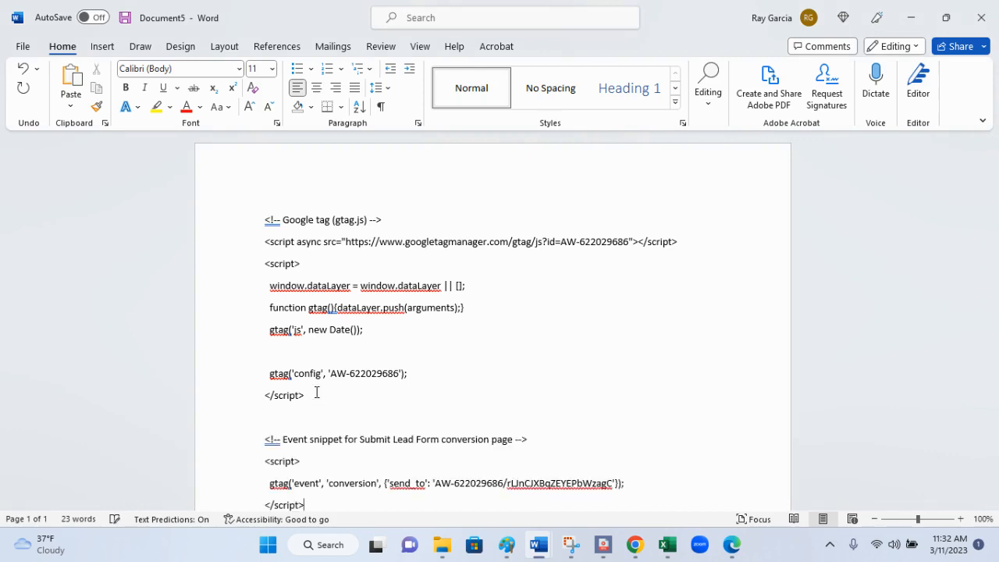
- Make the entire event snippet bold to set it apart from the Google tag code
scroll(686, 236, "down", 3)
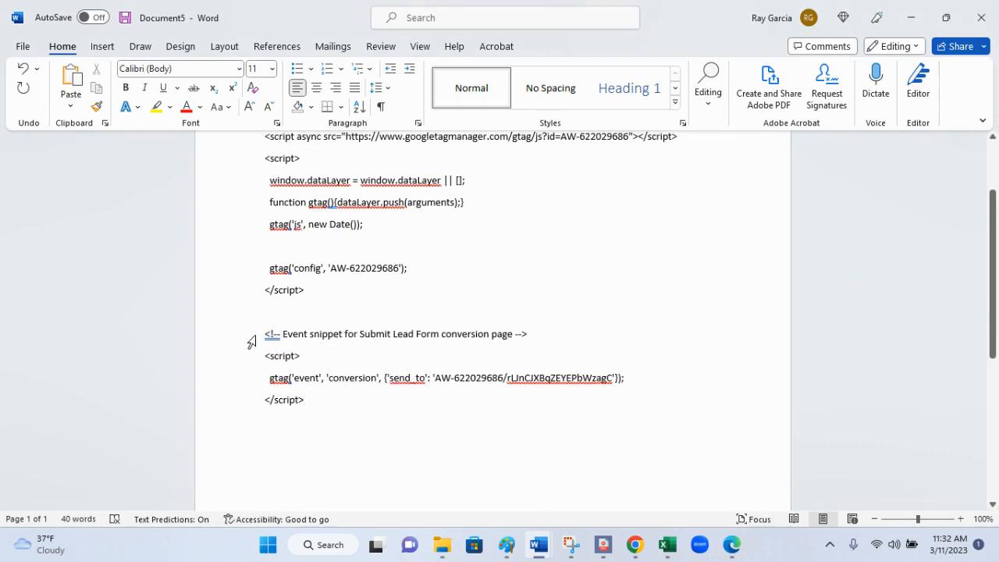
left_click_drag(251, 342, 352, 406)
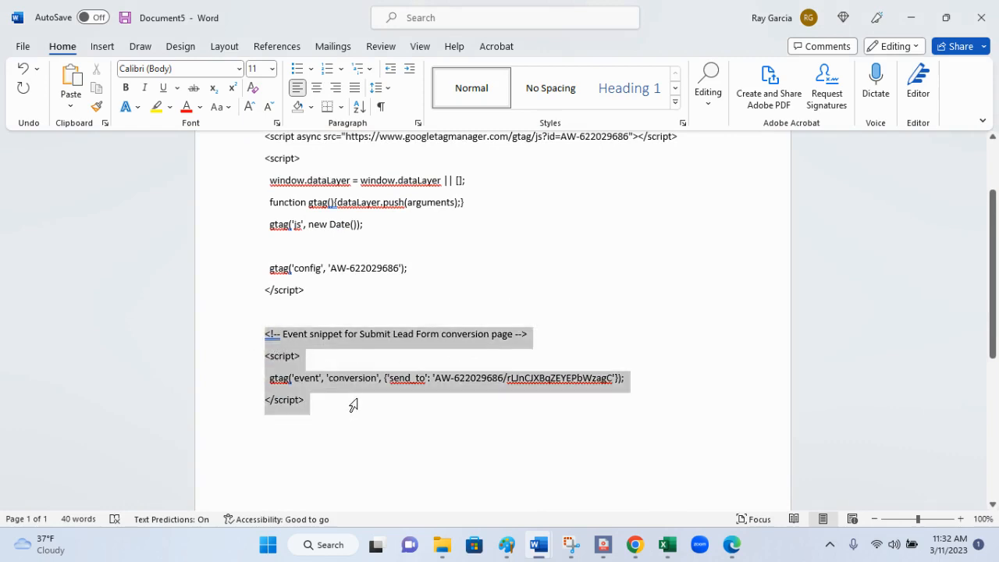
left_click(128, 92)
left_click(480, 284)
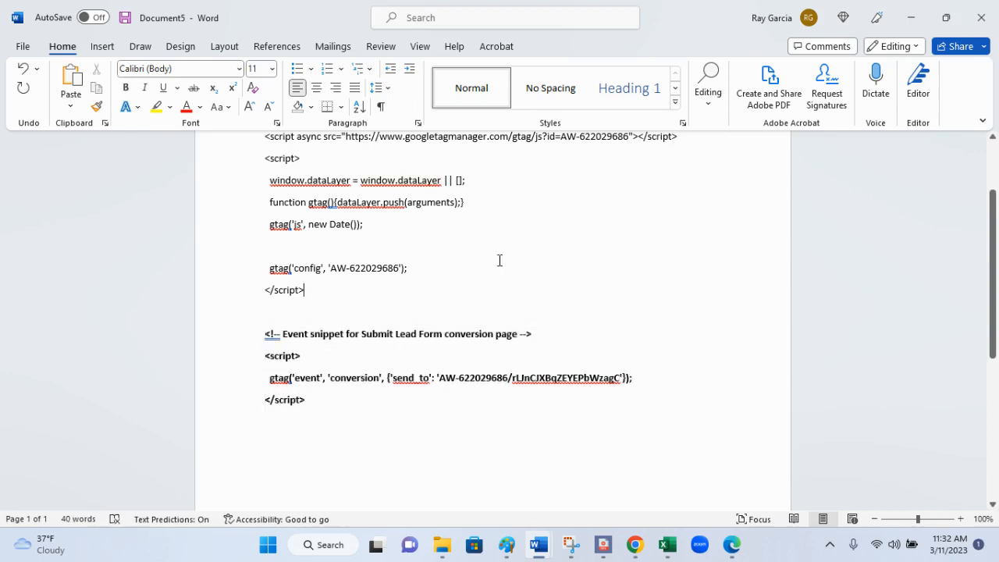
scroll(526, 273, "up", 2)
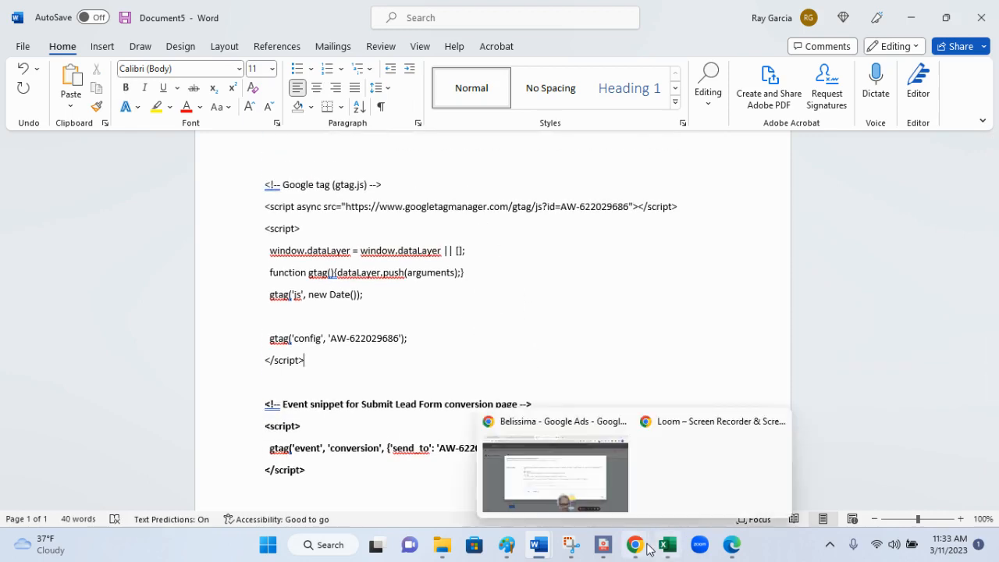
- Close the event snippet in Google Ads and finish the conversion setup, ending in the Hyper Fuel Media HighLevel account
left_click(634, 544)
left_click(571, 491)
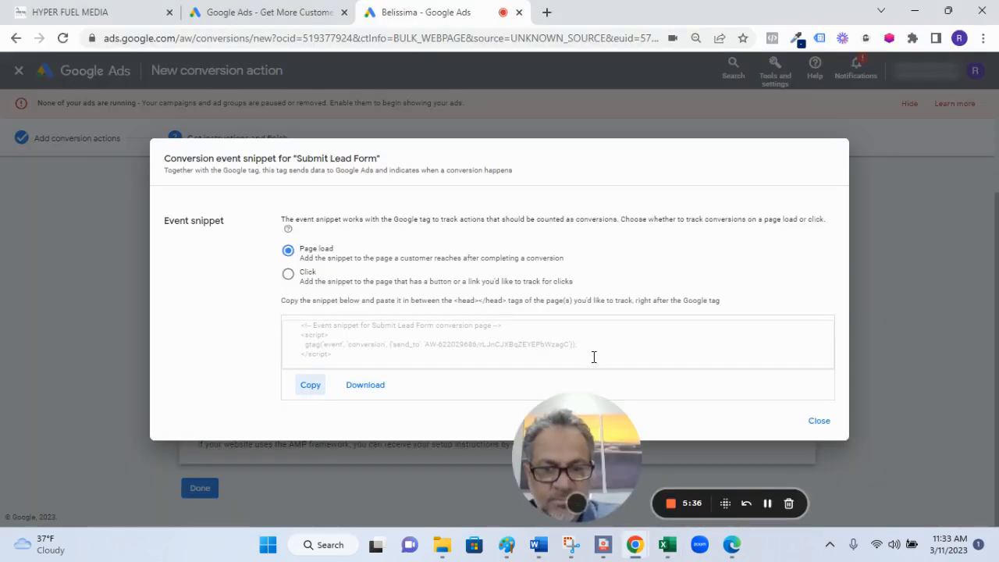
left_click(819, 420)
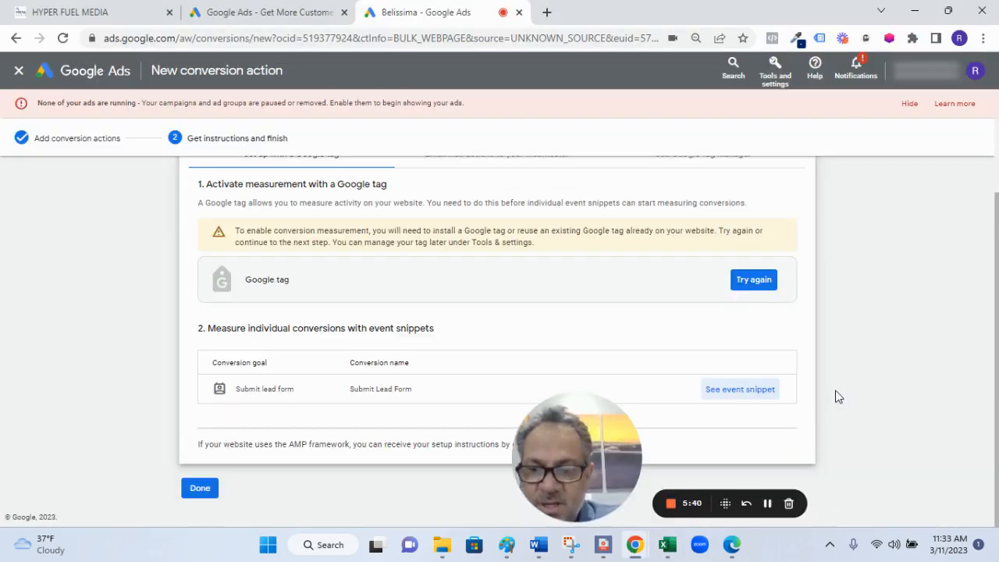
left_click(196, 490)
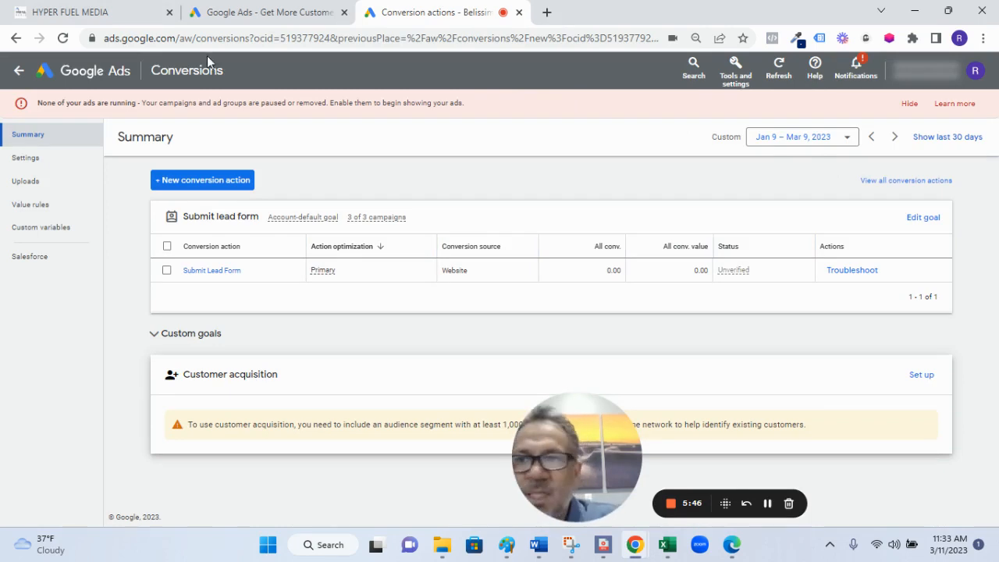
left_click(120, 12)
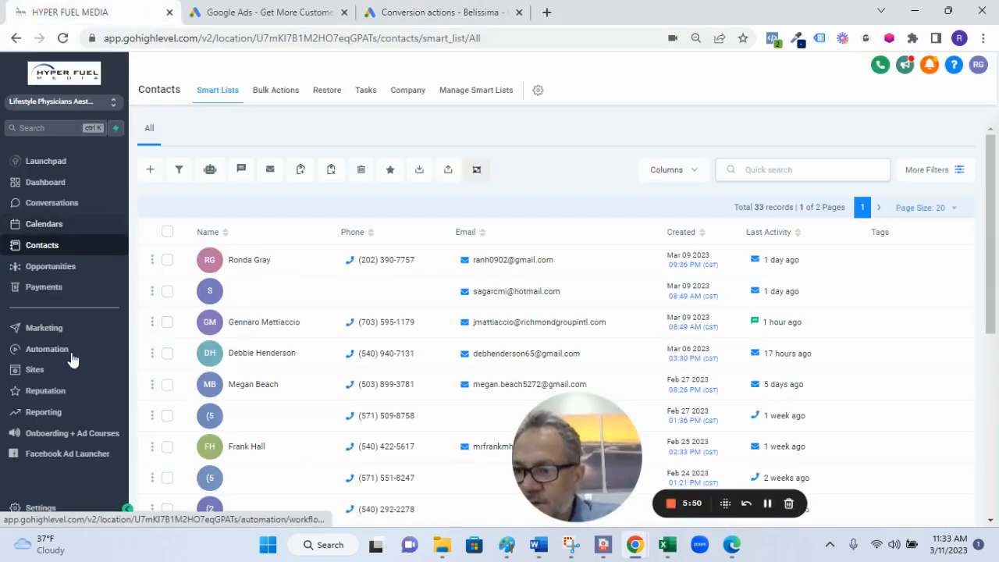
left_click(61, 102)
scroll(230, 288, "down", 4)
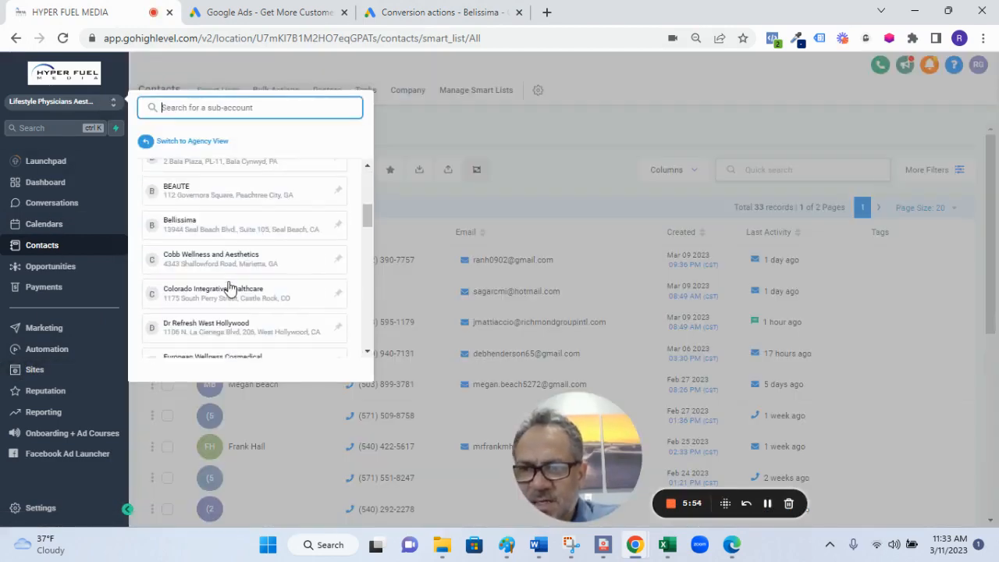
scroll(219, 273, "down", 6)
scroll(209, 263, "up", 1)
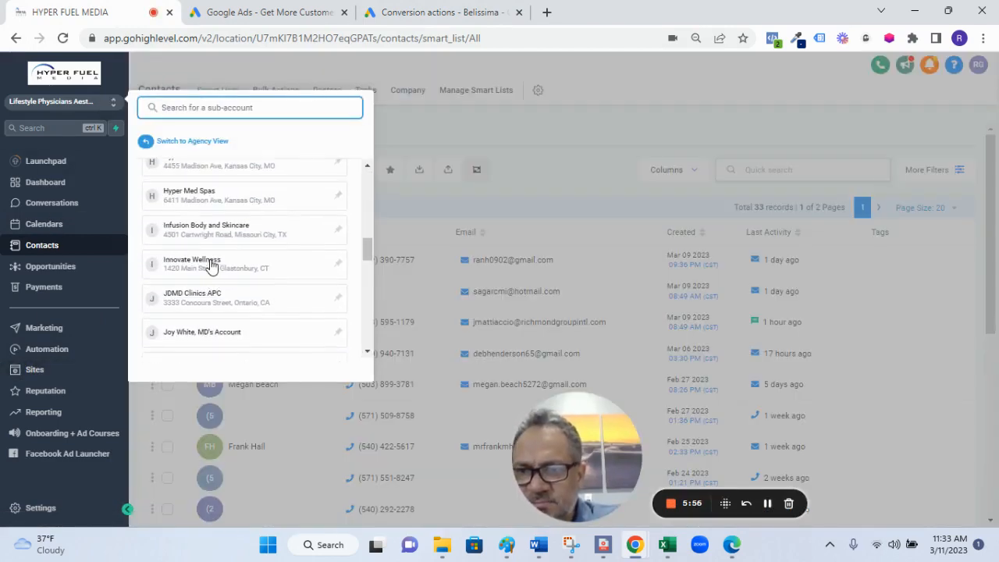
left_click(196, 206)
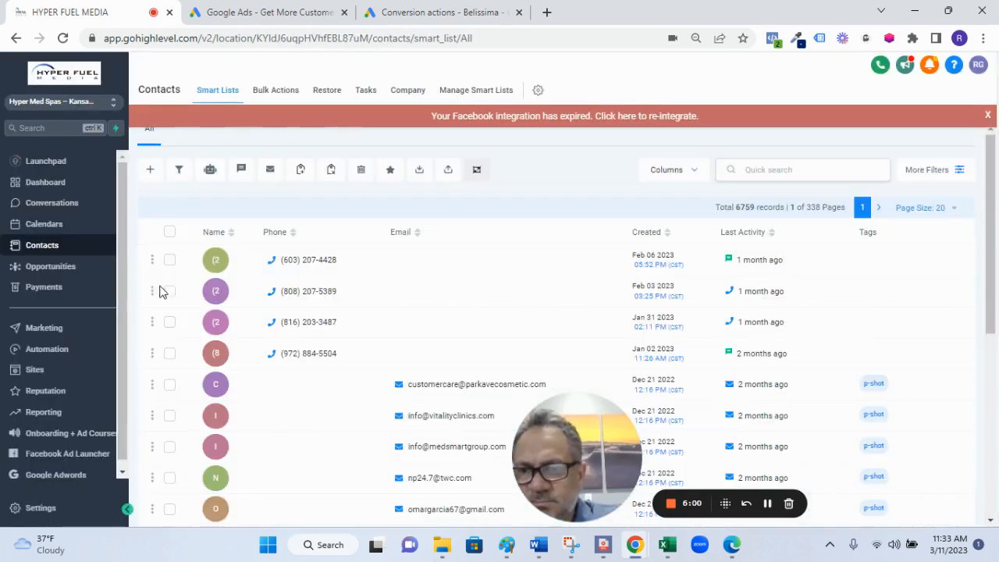
- Change to the Hyper Fuel Demo sub-account and open the HF IV Therapy funnel under Sites
left_click(59, 105)
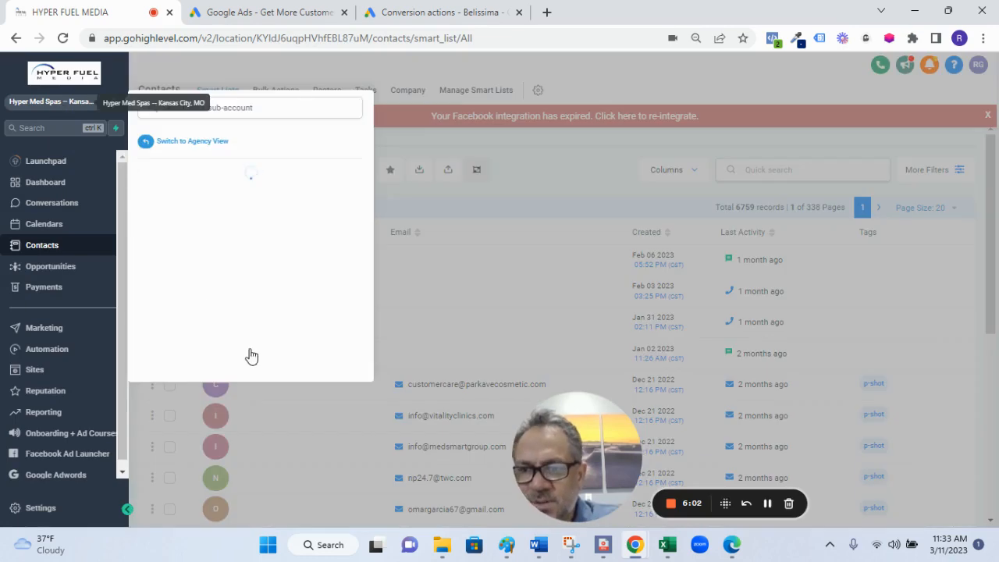
scroll(176, 275, "down", 10)
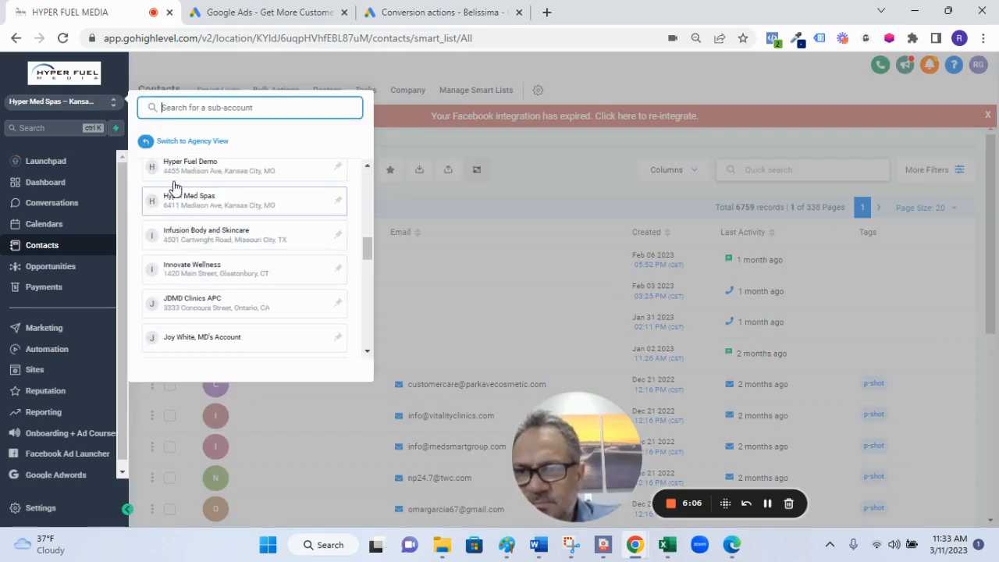
left_click(175, 168)
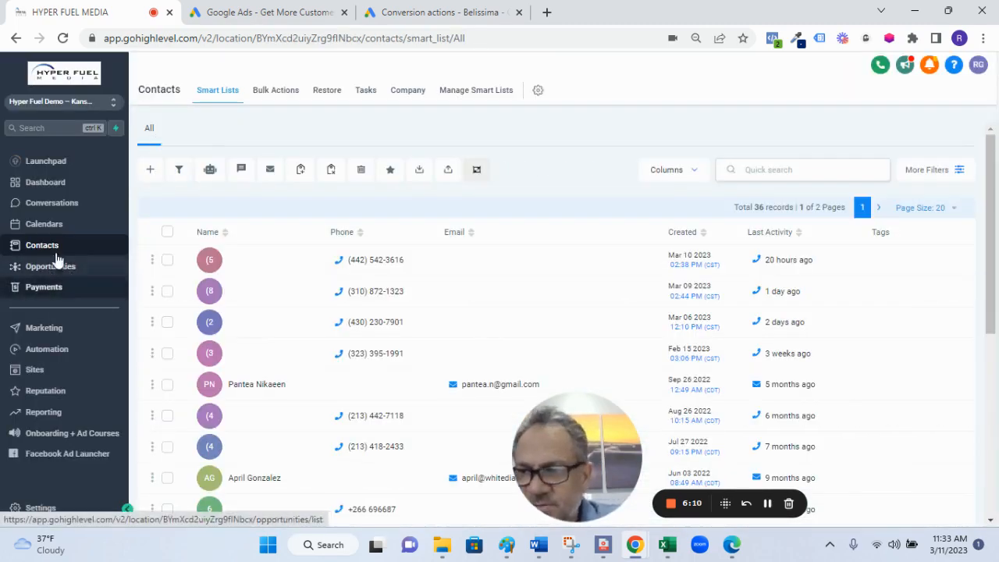
left_click(36, 372)
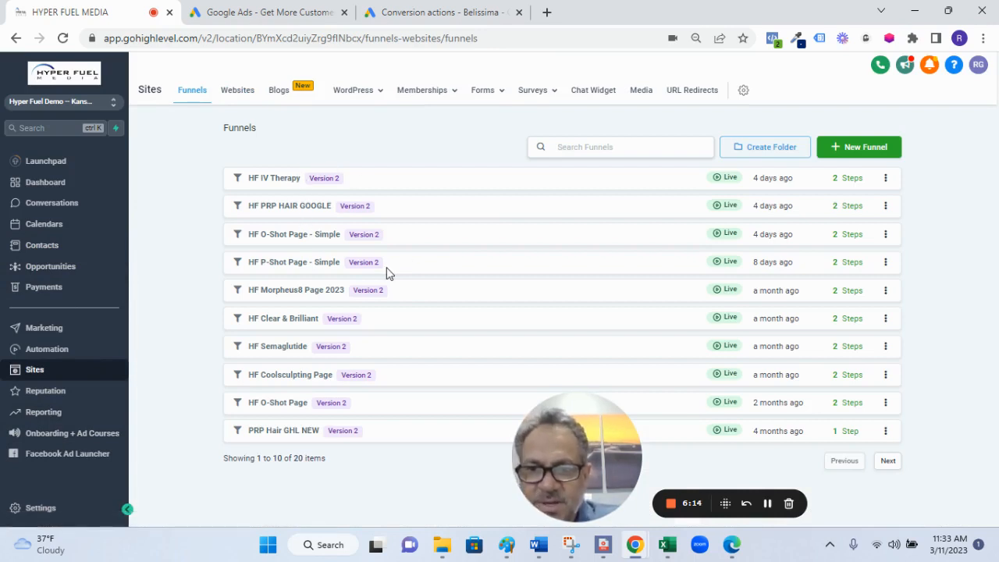
left_click(260, 184)
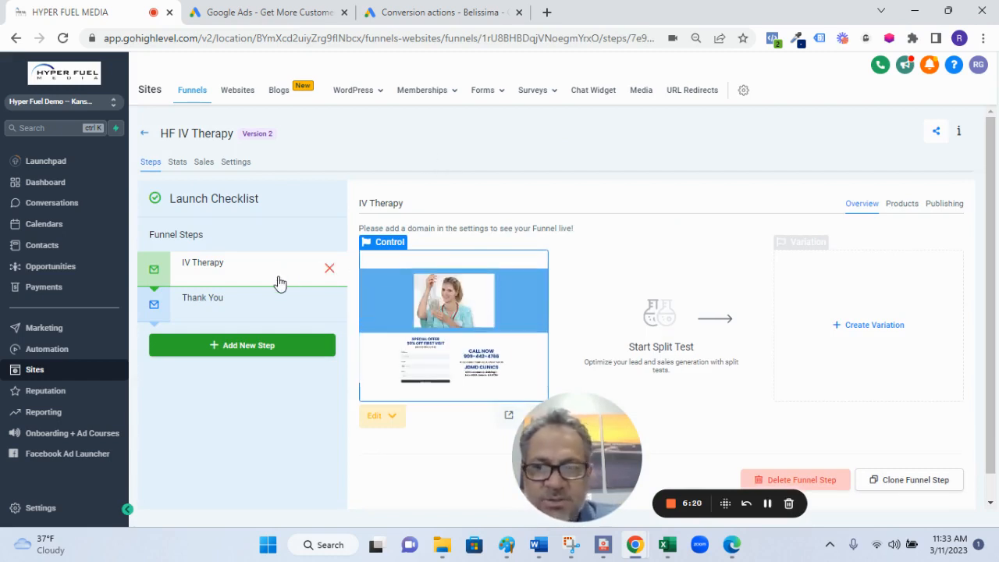
- Open the IV Therapy funnel page for editing in the same tab and bring up its tracking code settings
left_click(373, 428)
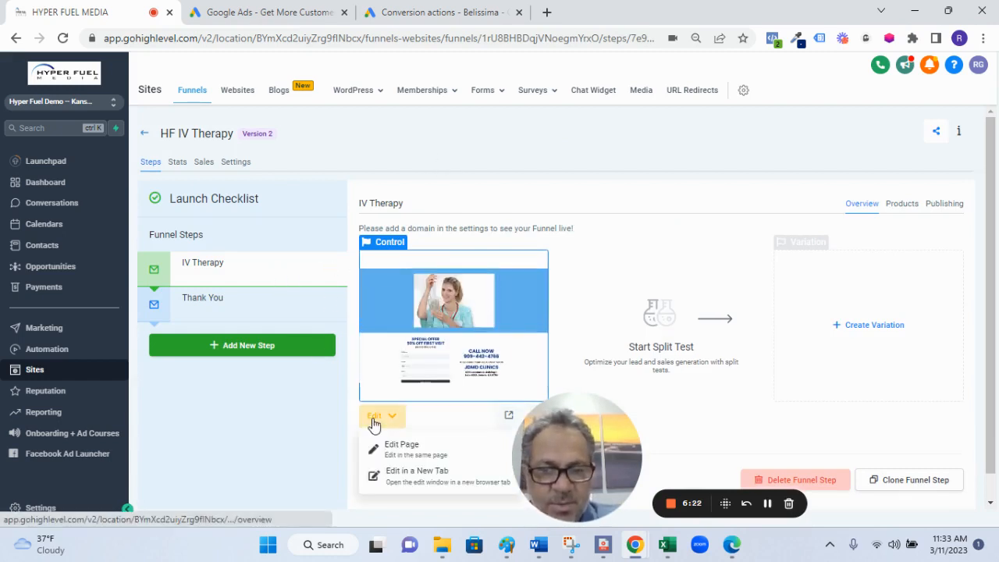
left_click(373, 445)
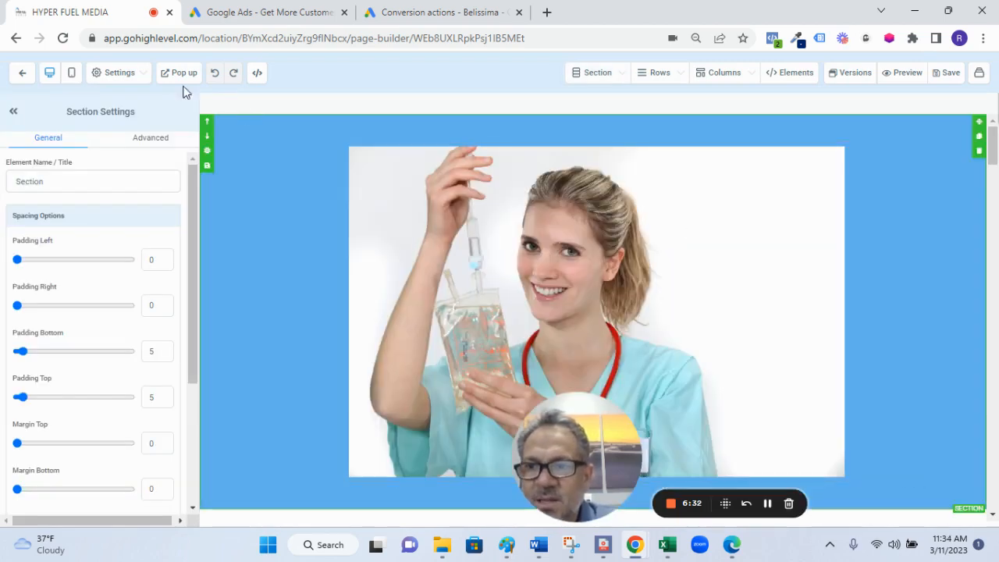
left_click(116, 81)
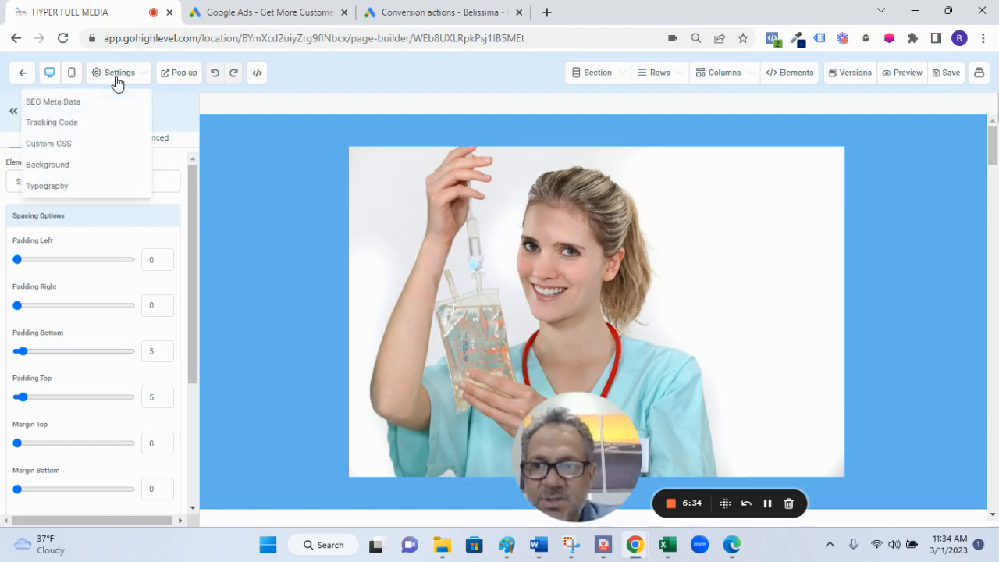
left_click(106, 123)
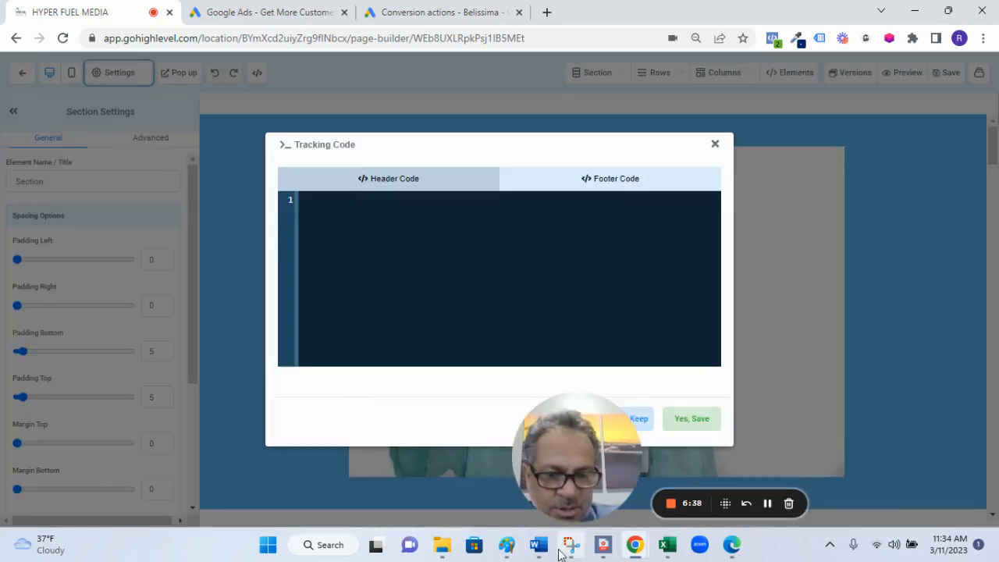
- Switch to the Word document and copy only the Google tag code, from its gtag.js comment through the closing script tag
mouse_move(538, 546)
left_click(719, 469)
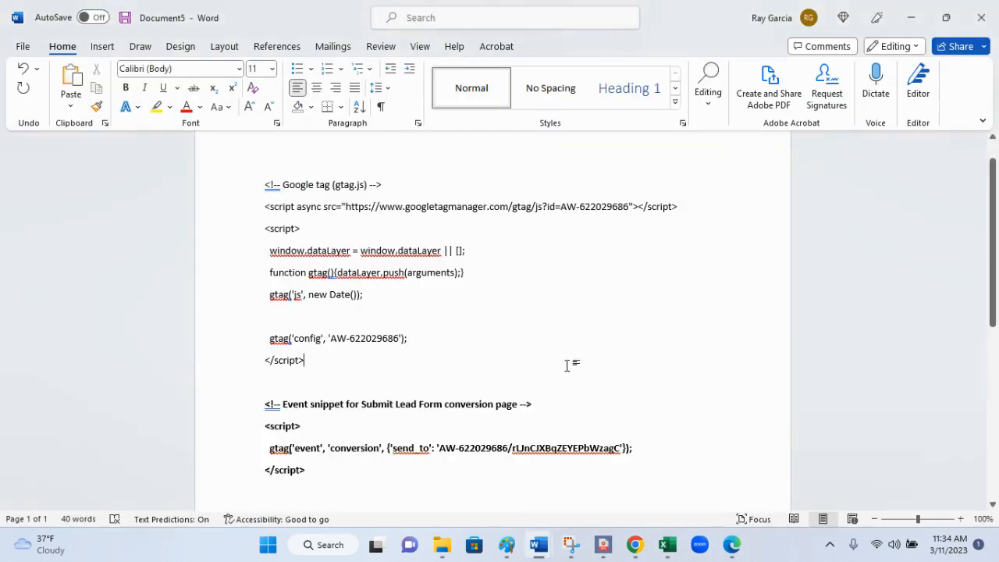
left_click_drag(365, 361, 241, 195)
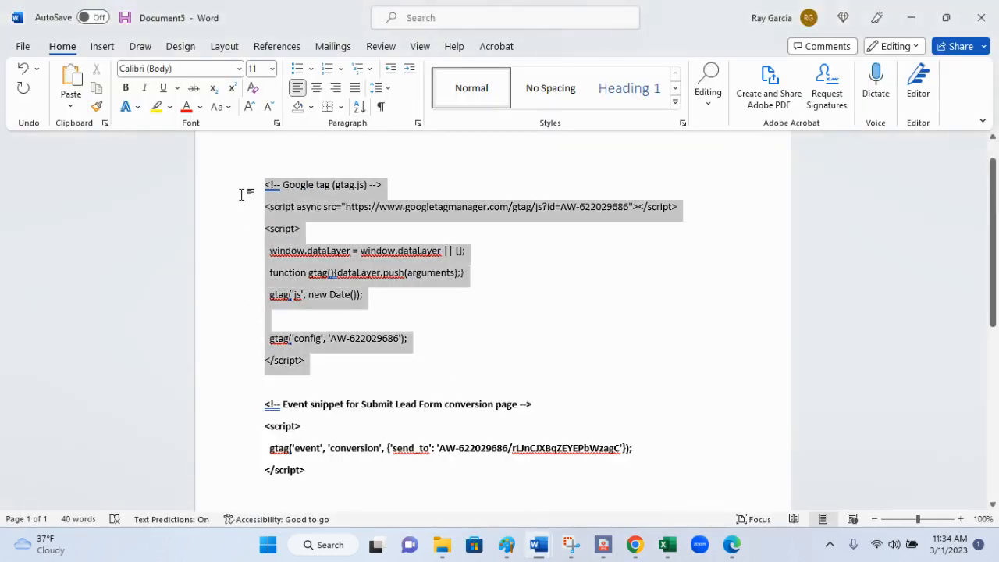
right_click(323, 221)
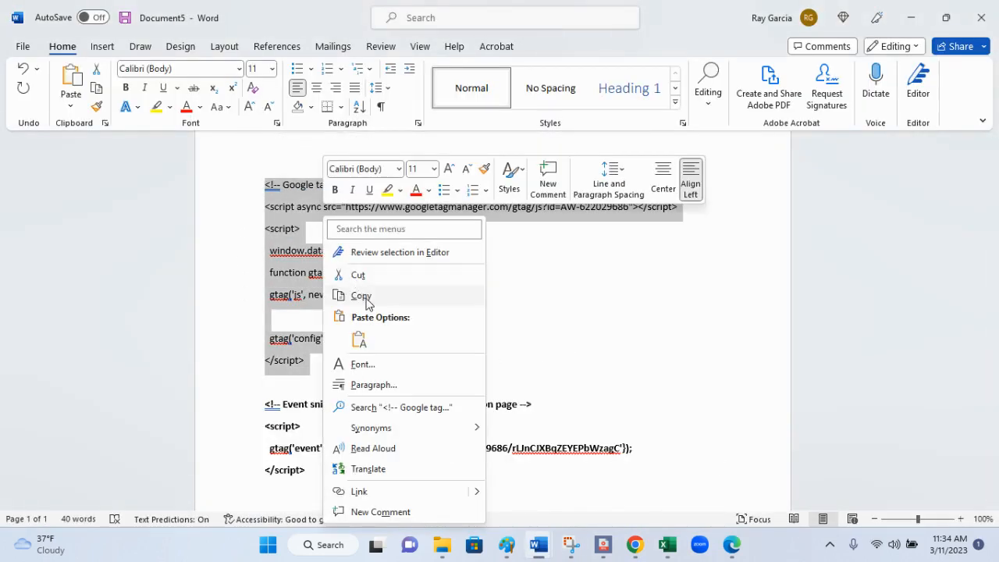
left_click(366, 303)
- Return to HighLevel in Chrome, paste the Google tag into the IV Therapy page's header code and save the tracking code
left_click(636, 544)
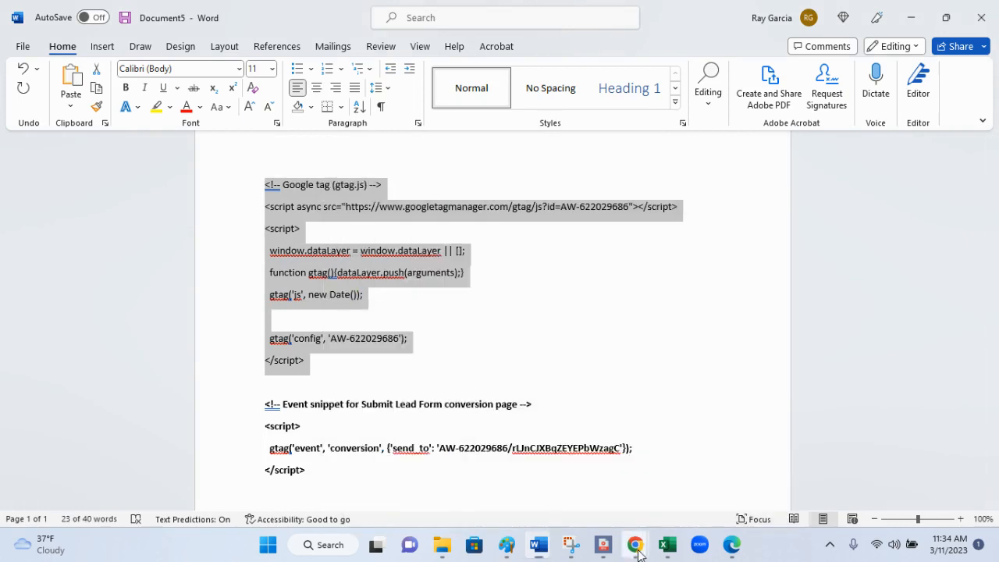
left_click(552, 484)
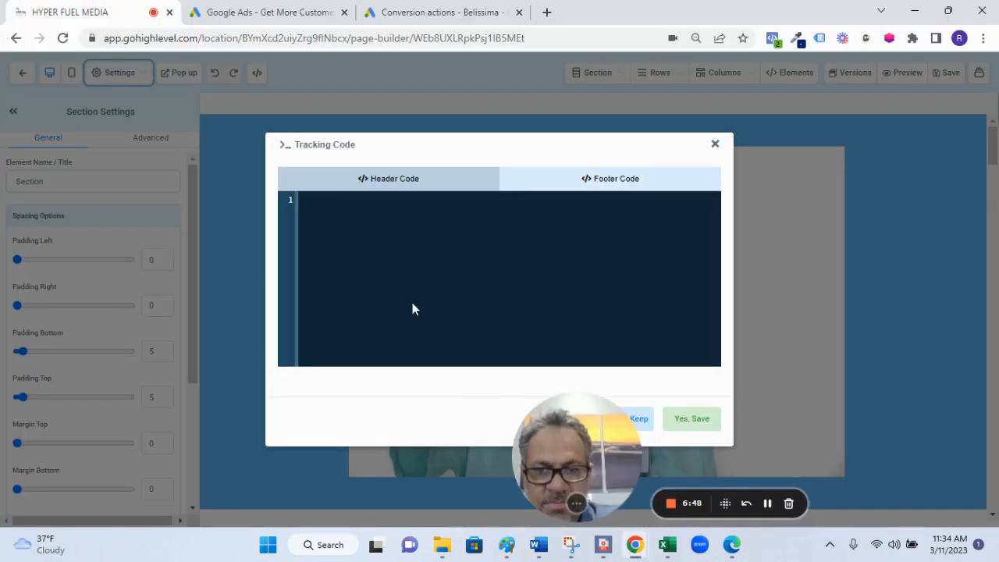
right_click(323, 206)
left_click(375, 326)
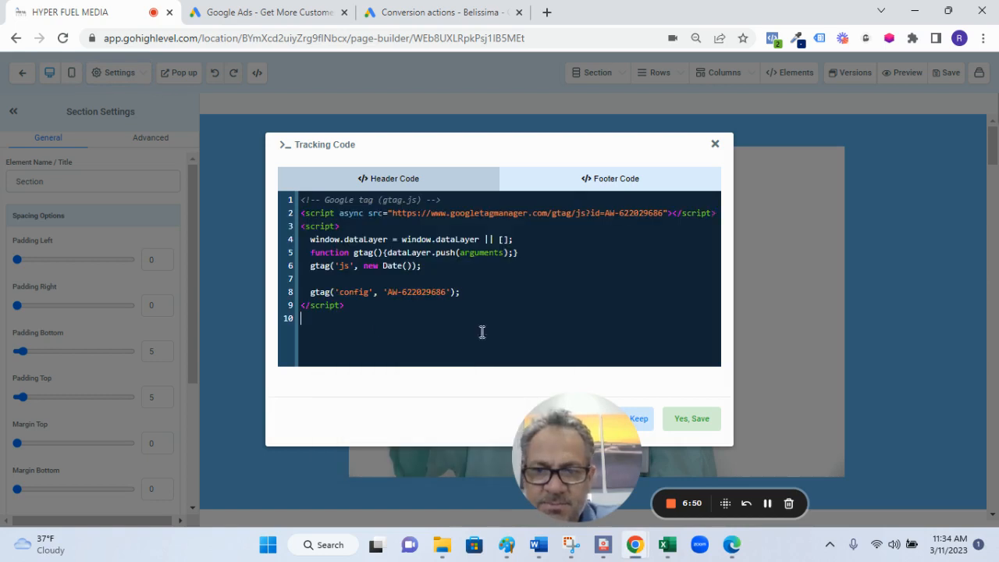
left_click(702, 426)
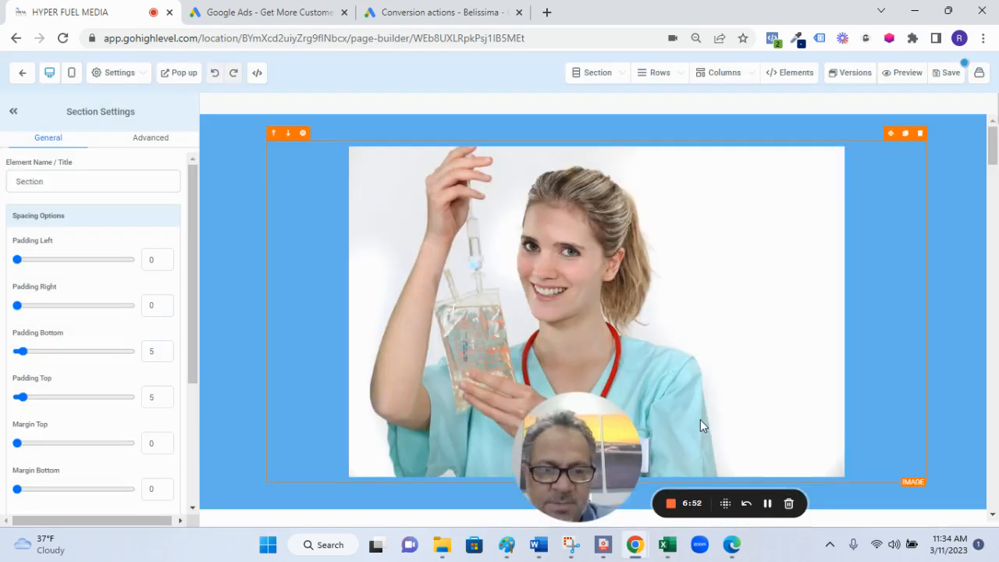
- Save the IV Therapy page without adding SEO meta data and go back to the funnel's steps
left_click(950, 78)
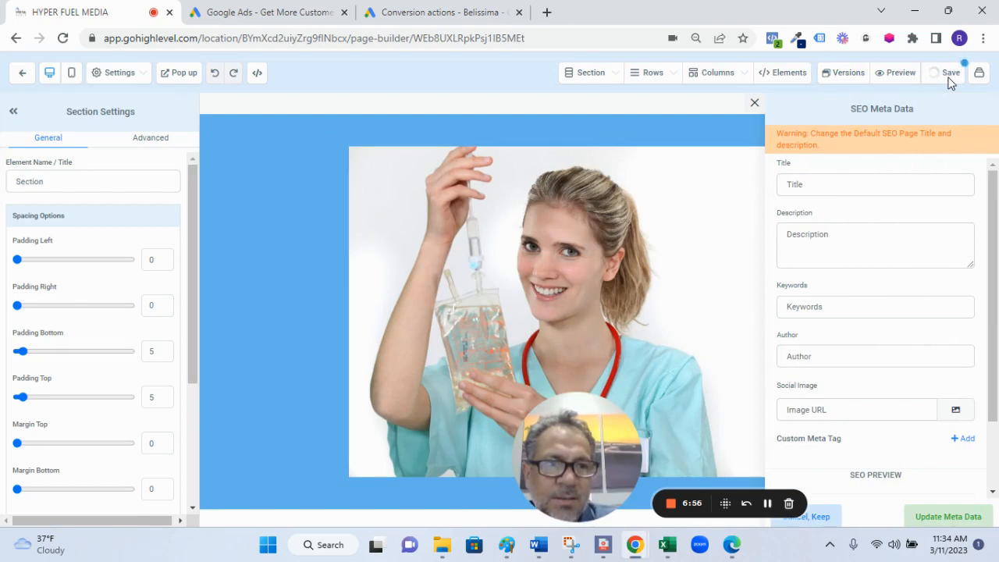
left_click(754, 104)
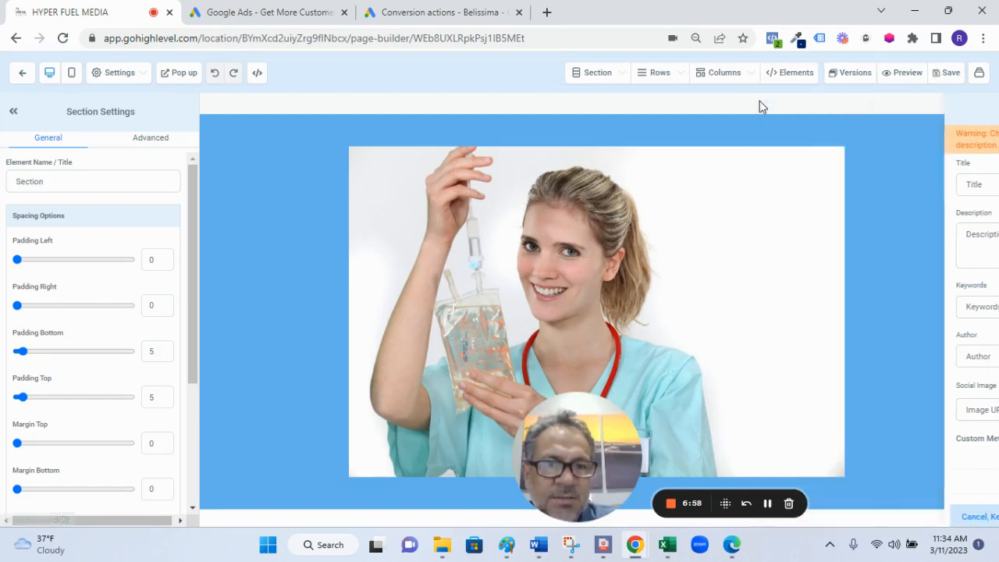
left_click(22, 73)
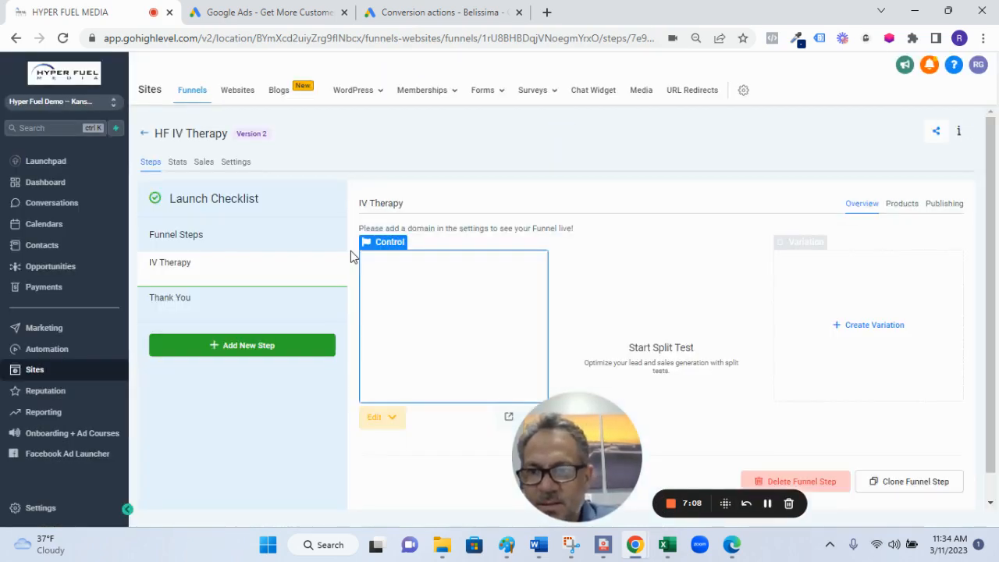
- Open the Thank You funnel page for editing in the same tab and bring up its tracking code settings
left_click(227, 308)
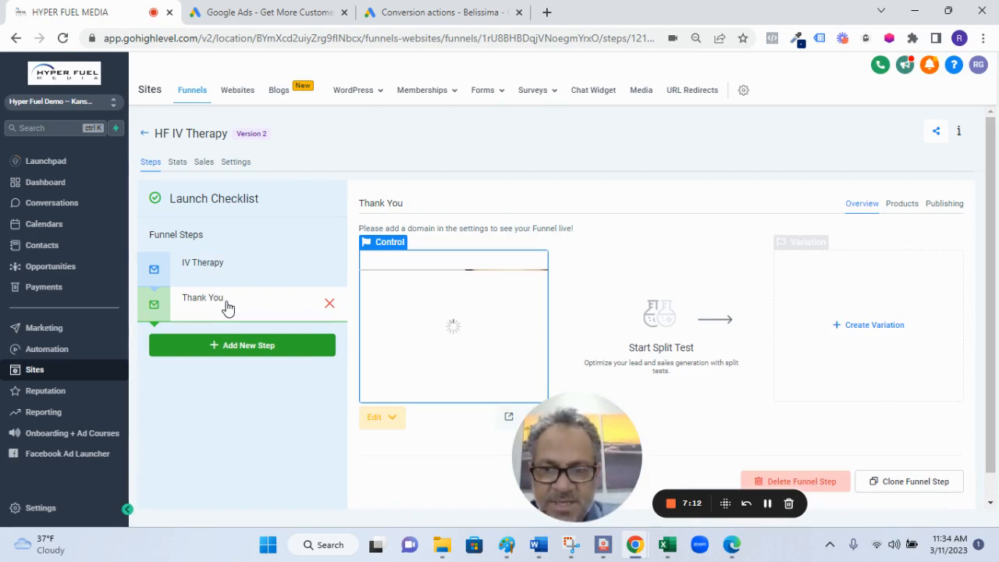
left_click(380, 420)
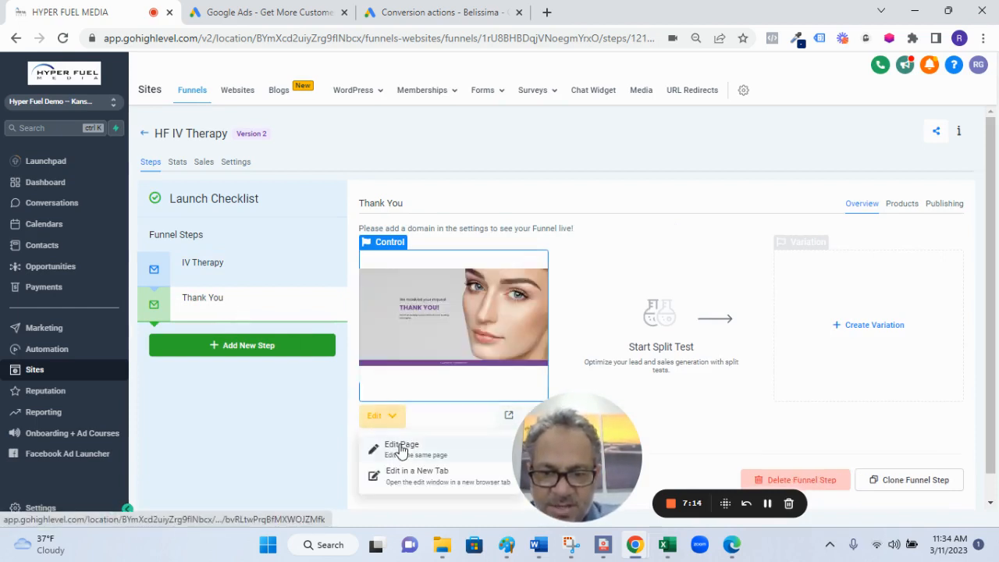
left_click(401, 450)
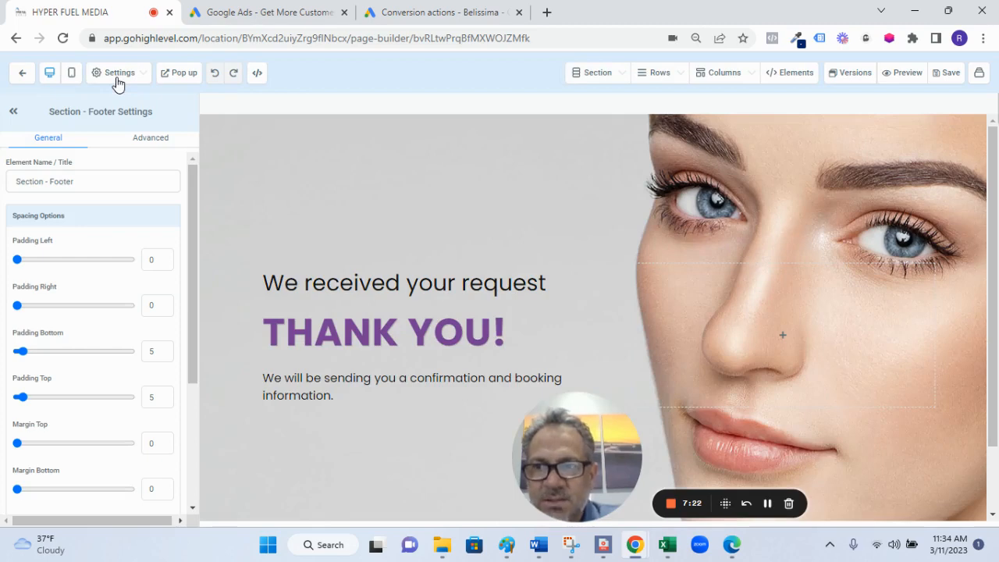
left_click(117, 78)
left_click(82, 125)
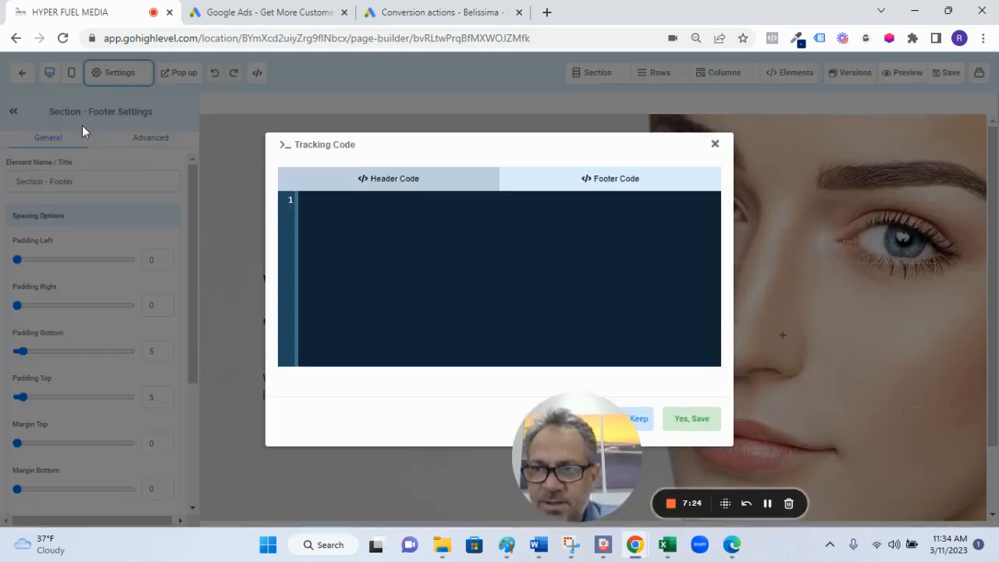
- Switch to the Word document and copy the Google tag code together with the bold event snippet
left_click(537, 546)
left_click(765, 476)
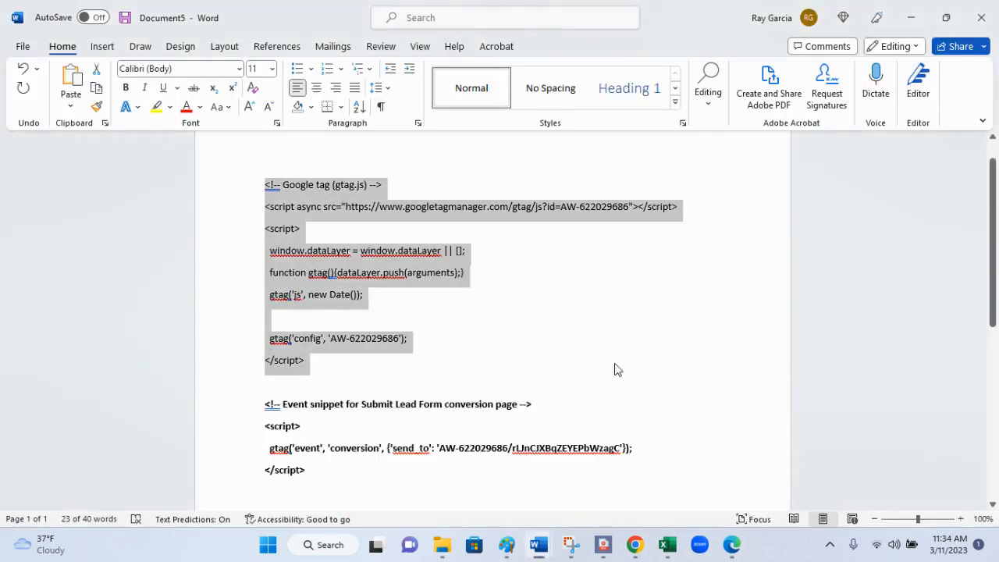
left_click(605, 341)
left_click_drag(265, 185, 401, 473)
right_click(359, 440)
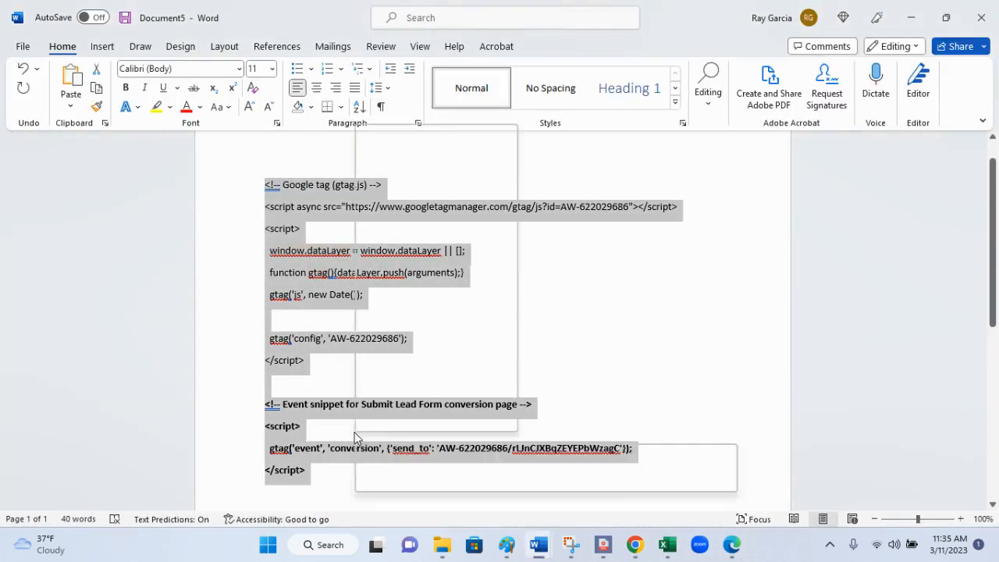
left_click(400, 204)
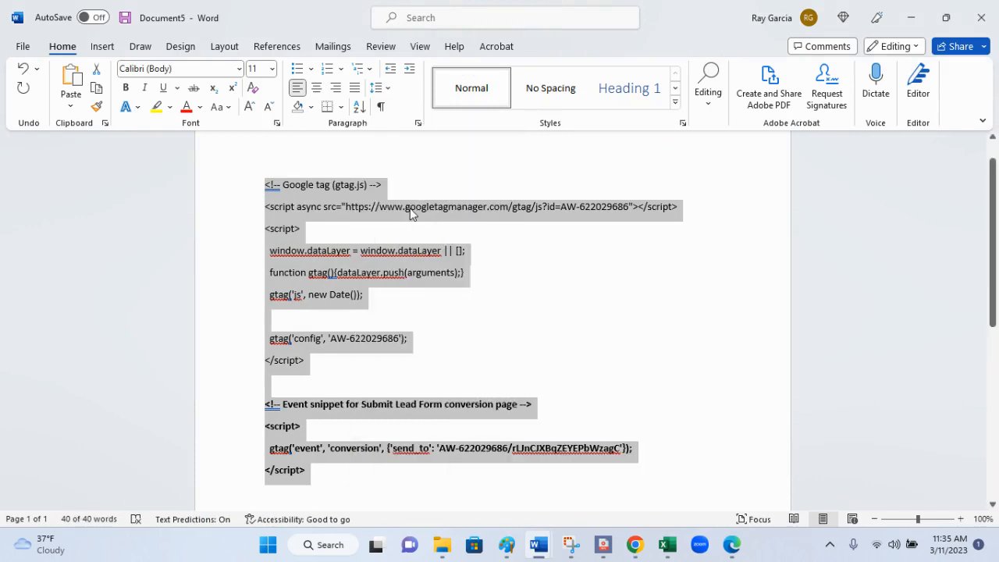
- Return to HighLevel in Chrome, paste the Google tag and event snippet into the Thank You page's header code and save the tracking code
left_click(634, 550)
left_click(564, 478)
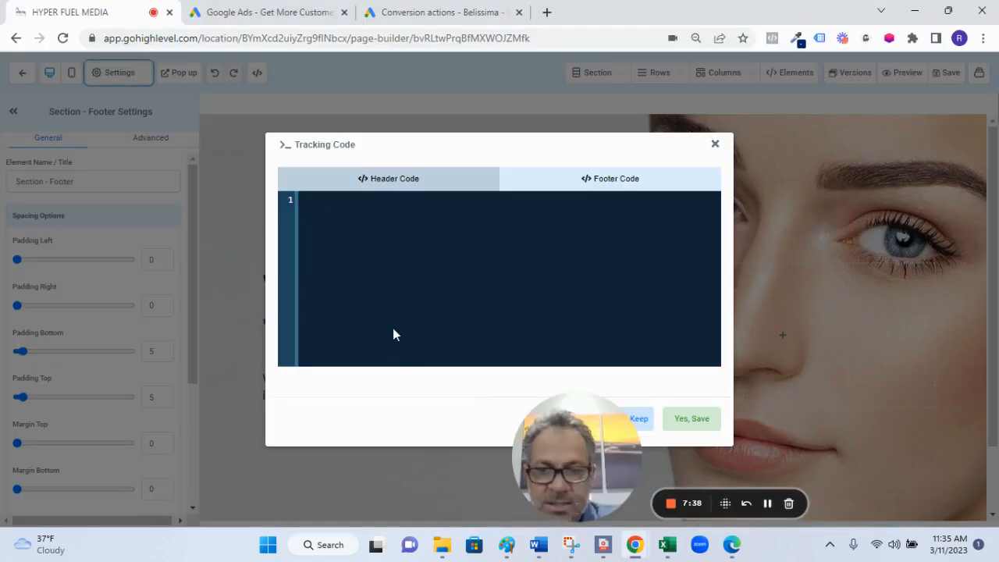
right_click(323, 203)
left_click(359, 321)
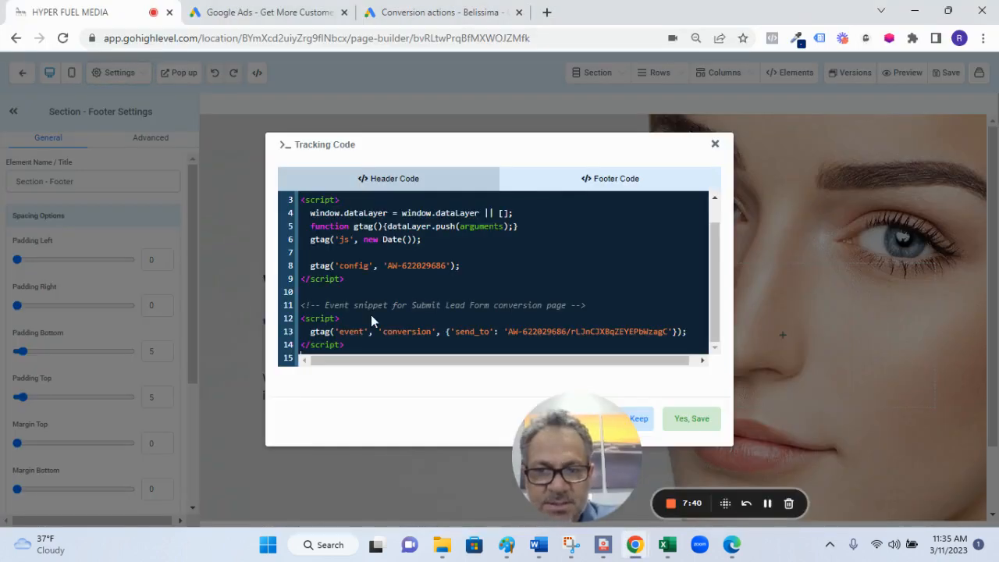
left_click(683, 423)
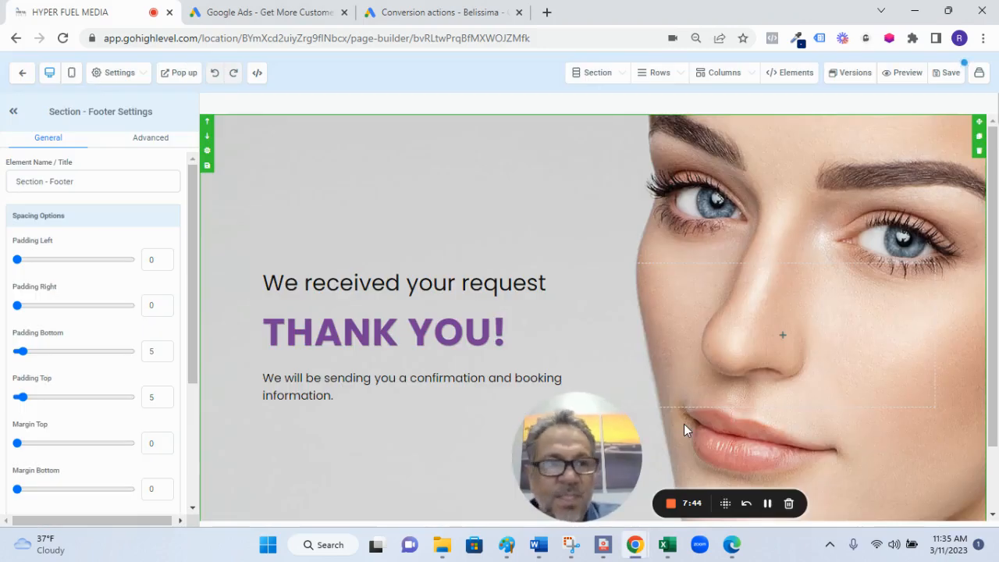
- Save the Thank You page without adding SEO meta data and exit to the list of funnels
left_click(949, 73)
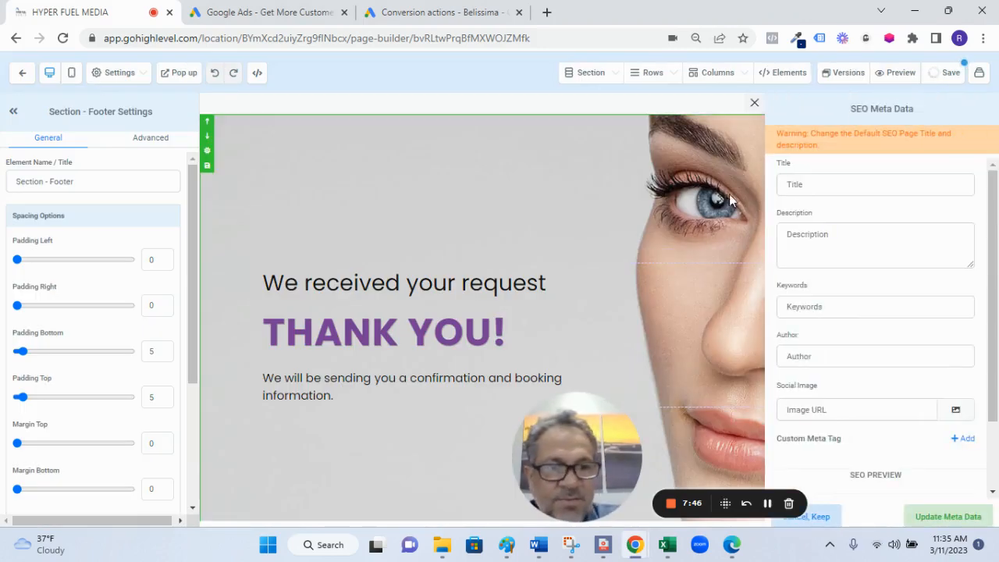
left_click(752, 104)
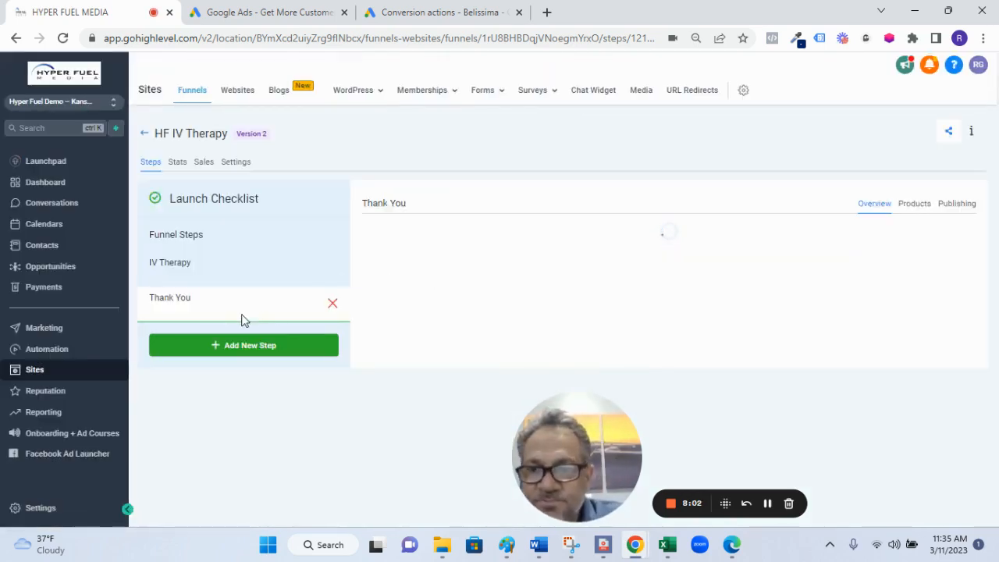
left_click(146, 135)
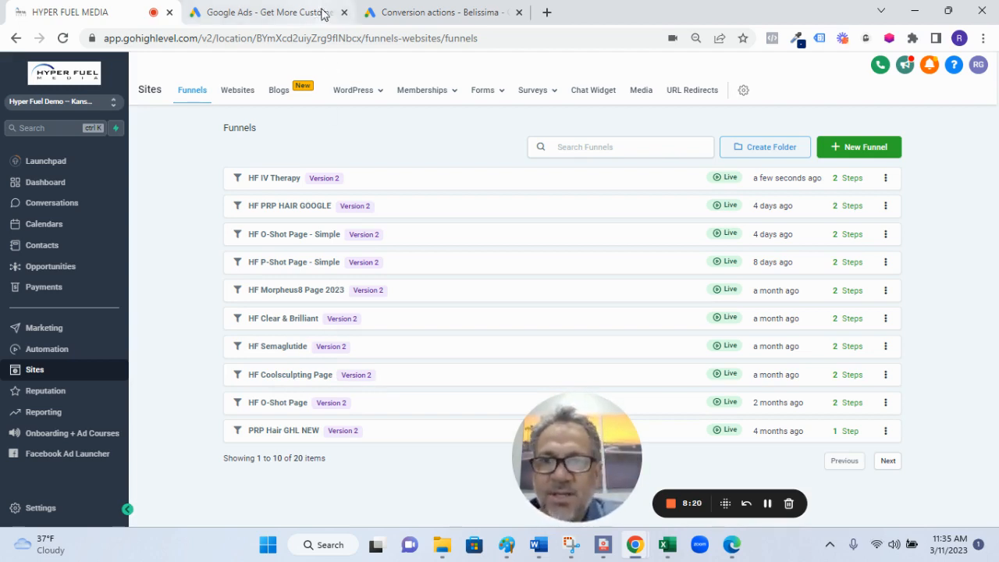
- Switch to the Google Ads conversion summary to review the Submit Lead Form conversion action
left_click(417, 15)
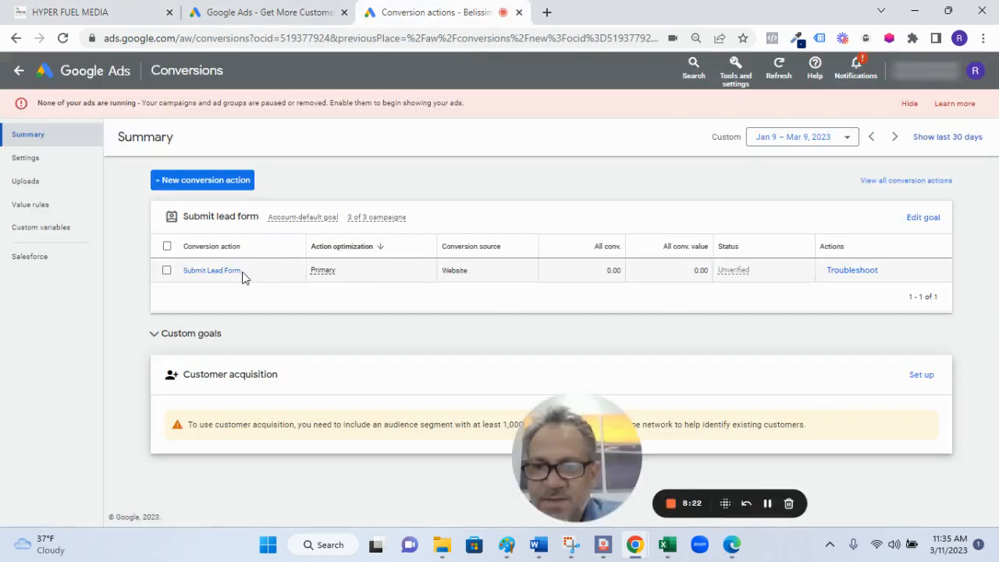